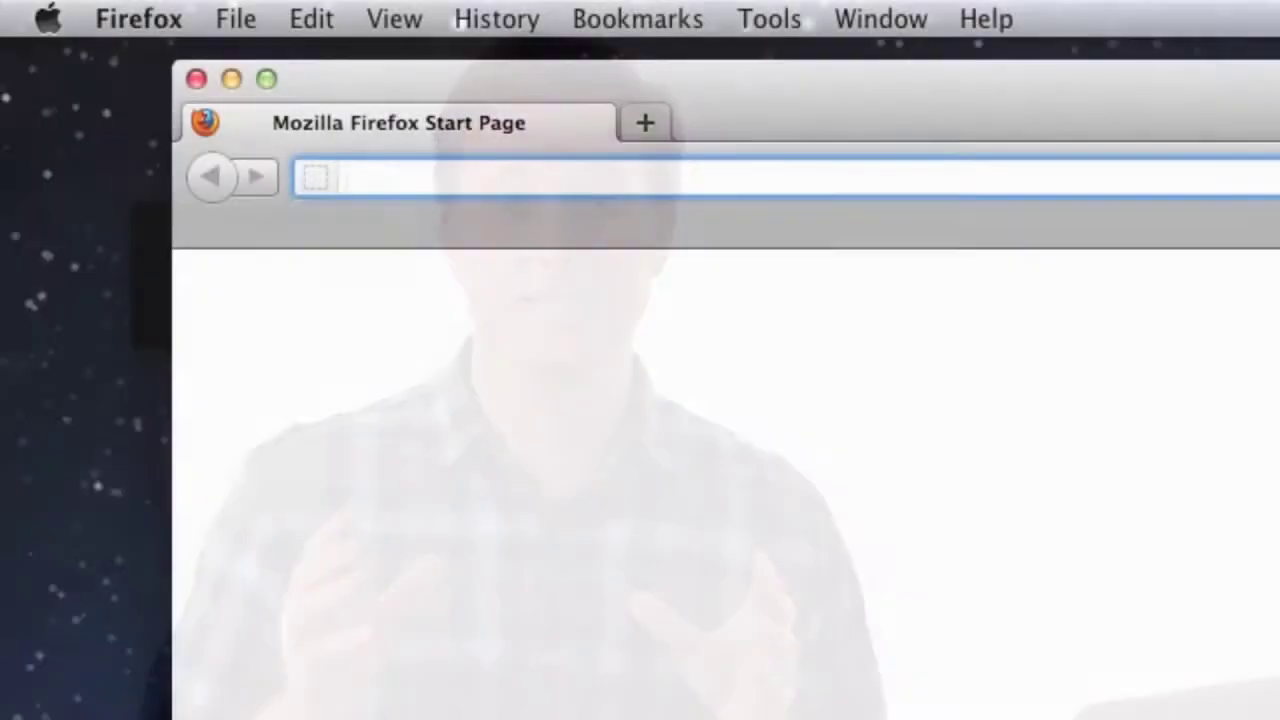
# Enter bluehosttutorials.com/wp-admin in the Firefox address bar.
pyautogui.write('bluehosttutorials.com/wp-admin')
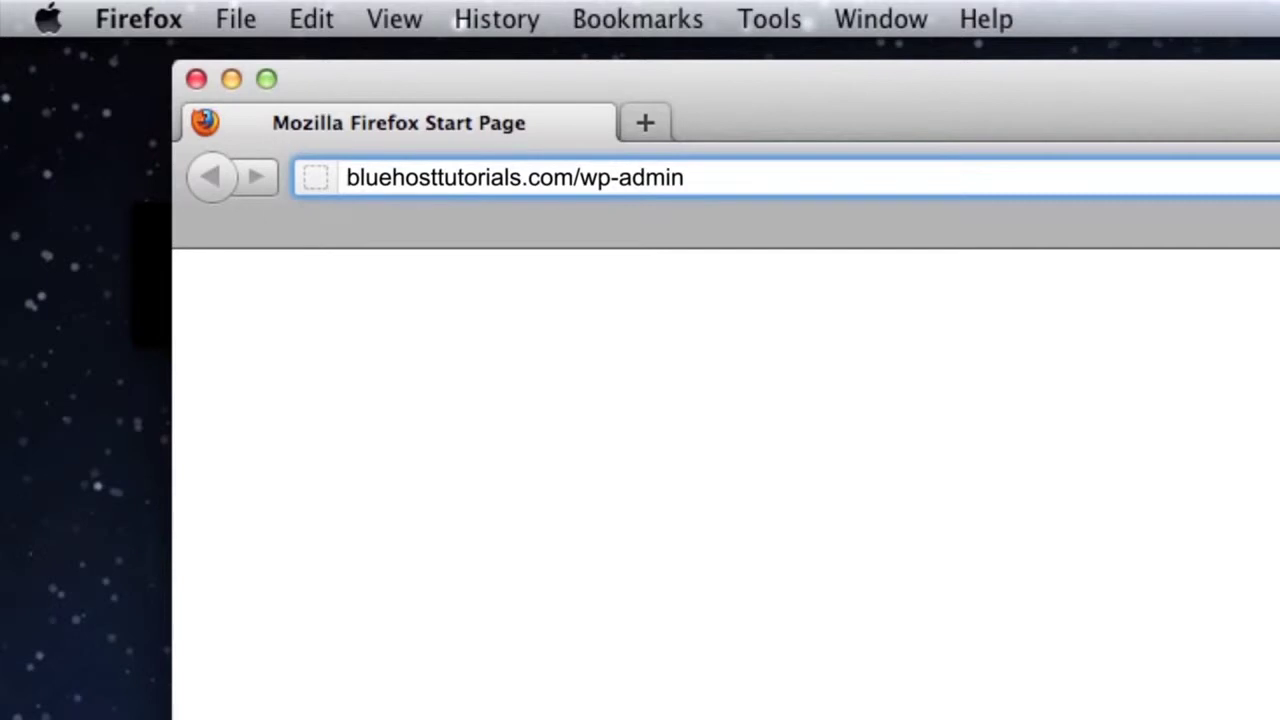
# Load the WordPress admin login and fill in the username, moving on to the password field.
pyautogui.press('Return')
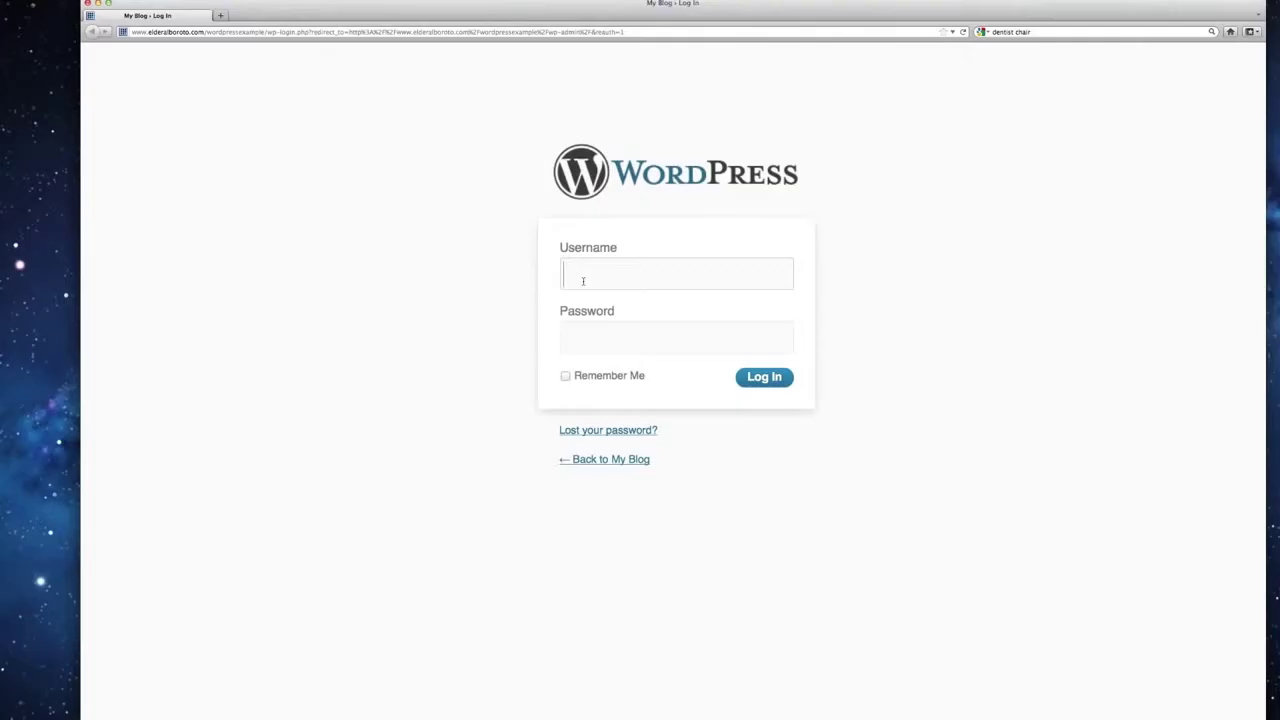
pyautogui.write('admin')
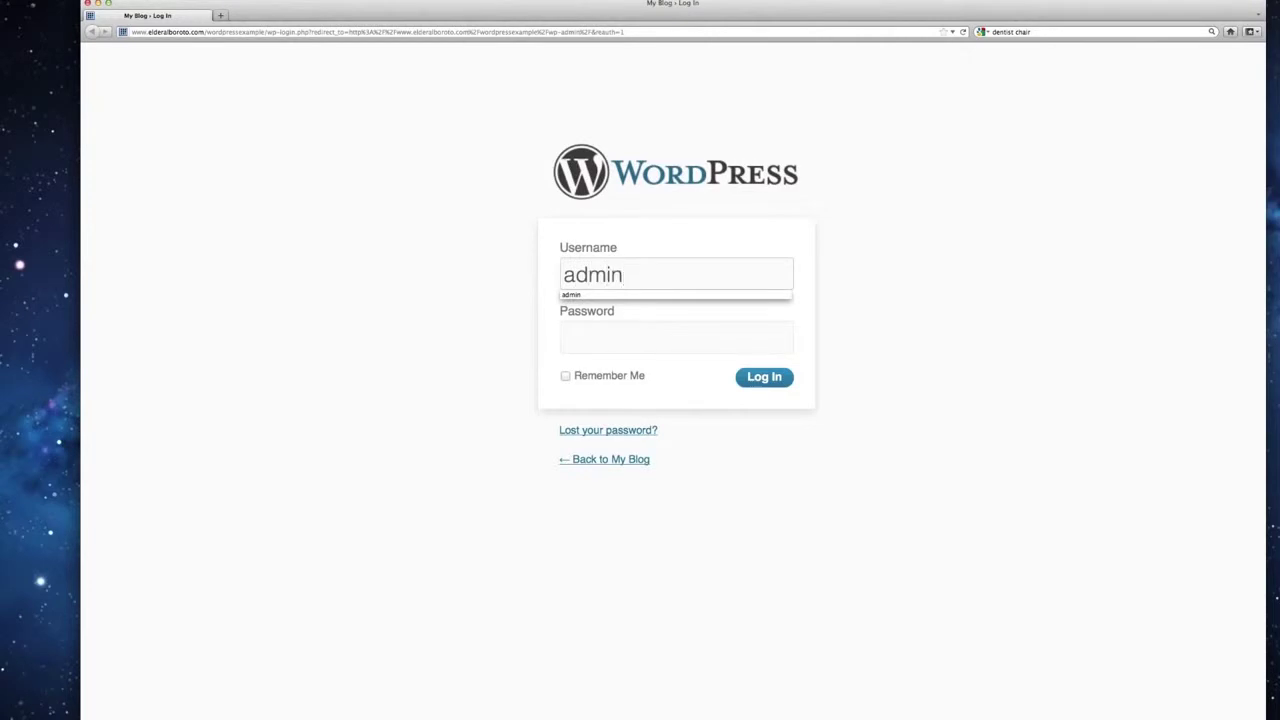
pyautogui.press('Tab')
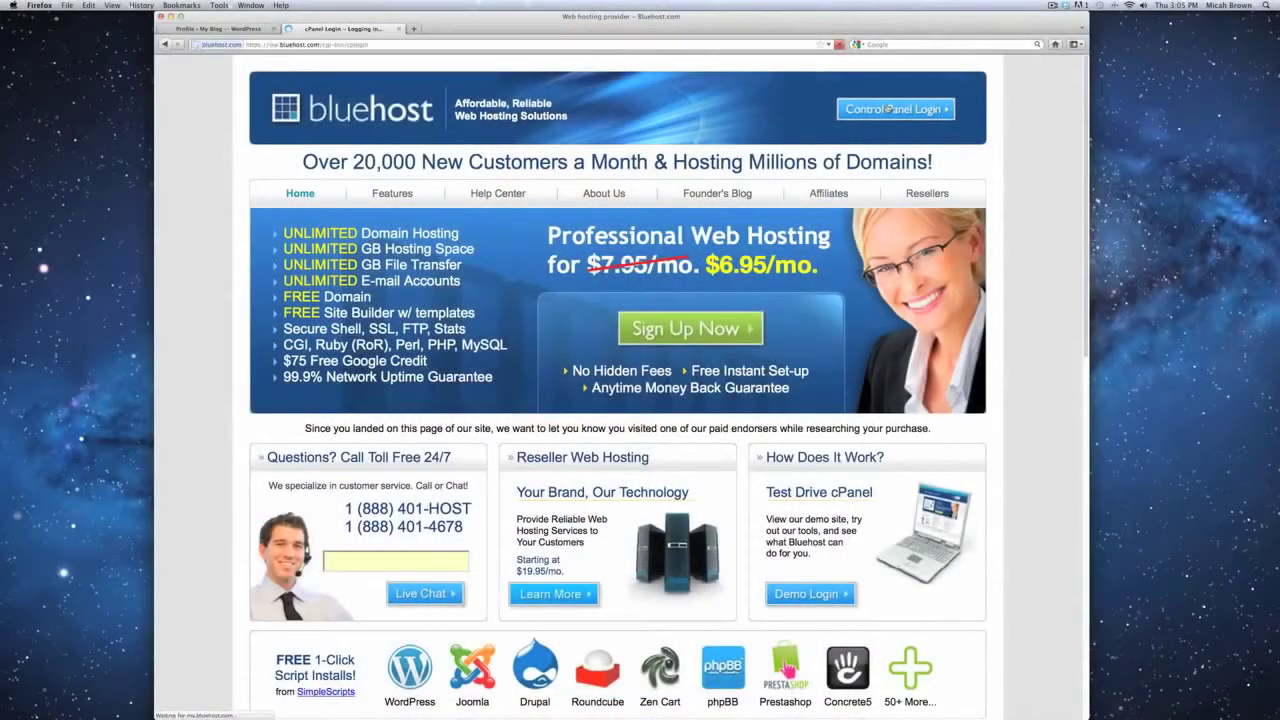
# Scroll cPanel to SimpleScripts Installations and open the list of WordPress installs.
pyautogui.scroll(-6, 600, 165)
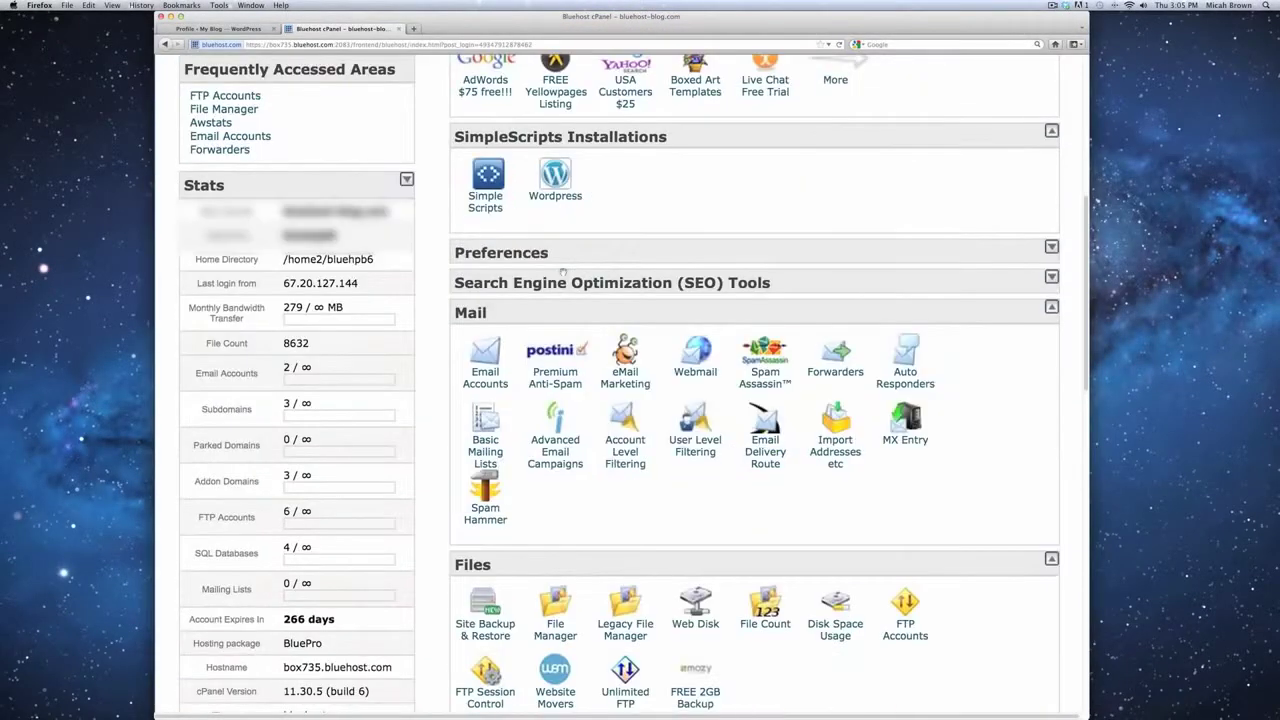
pyautogui.click(506, 185)
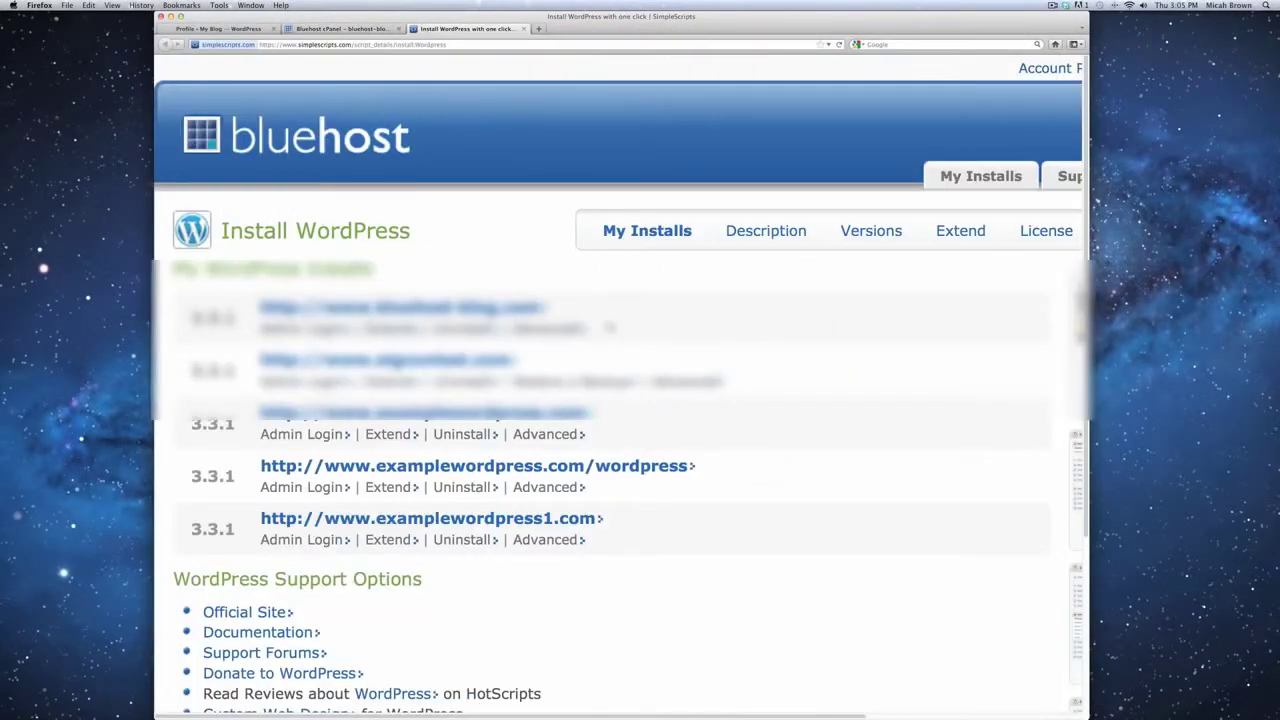
pyautogui.scroll(-2, 623, 330)
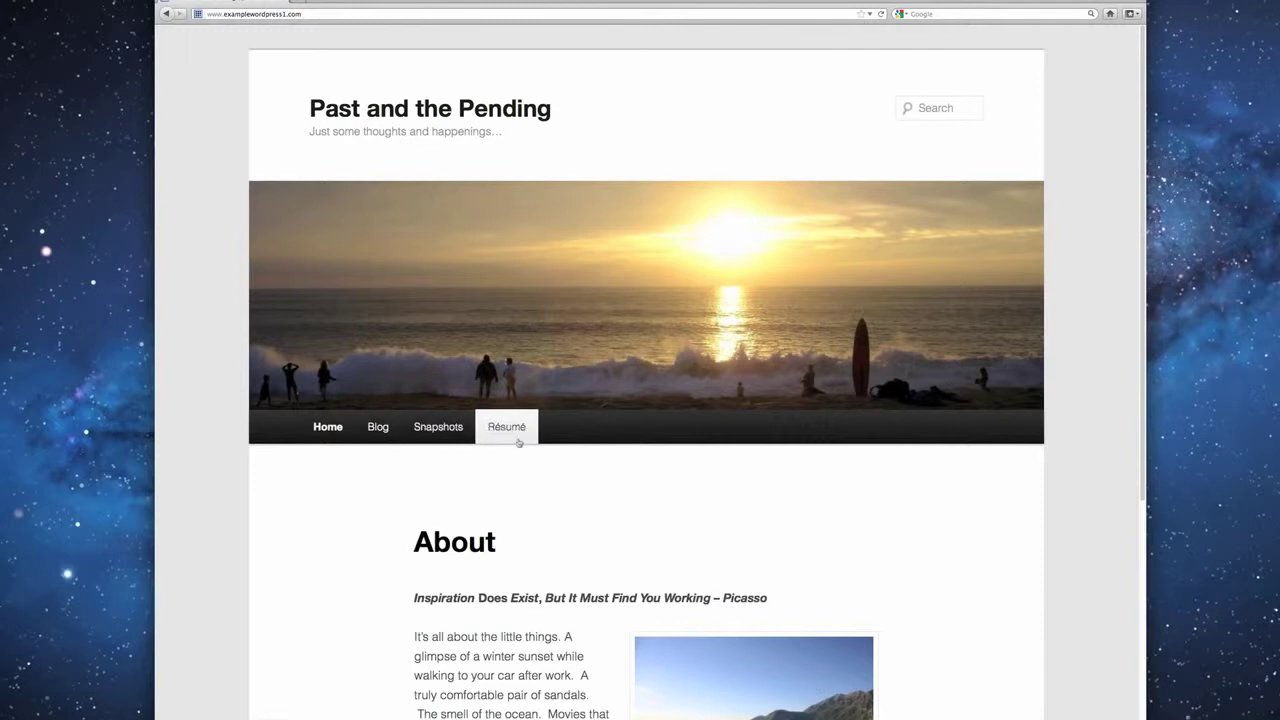
# Browse the example blog's Blog posts page.
pyautogui.click(374, 429)
pyautogui.scroll(-1, 606, 488)
pyautogui.scroll(-10, 609, 488)
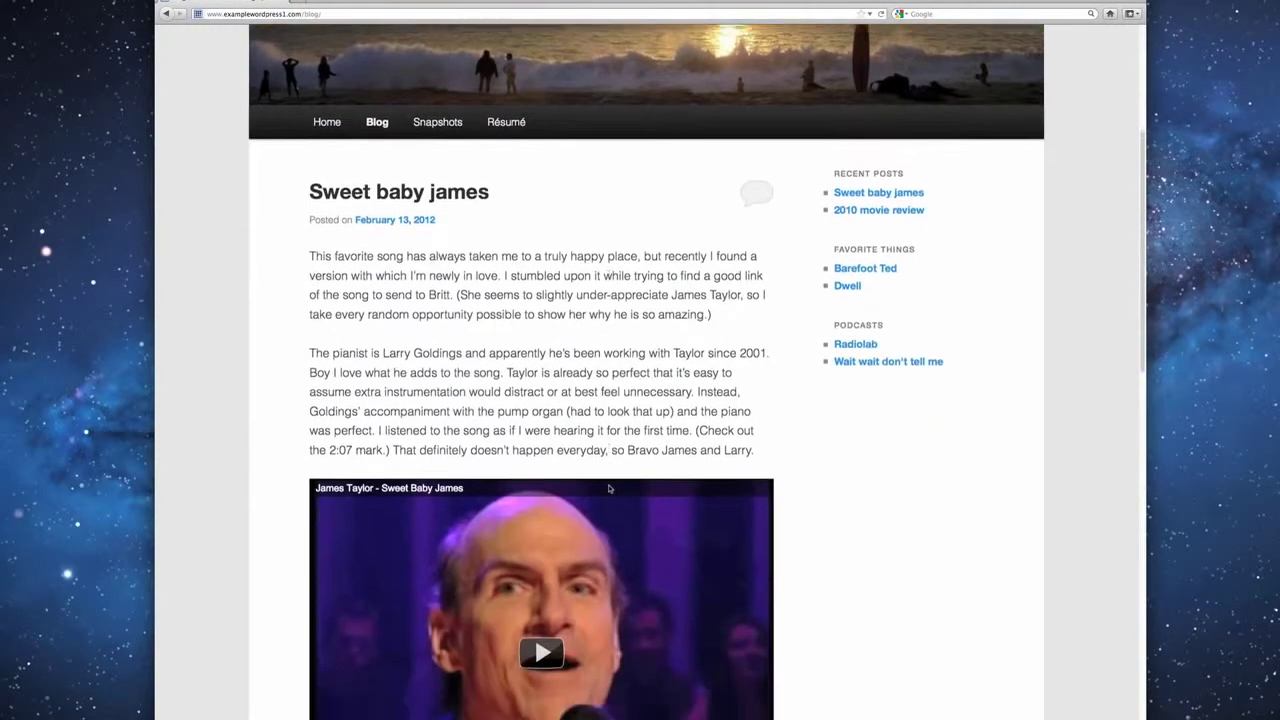
pyautogui.scroll(-2, 609, 488)
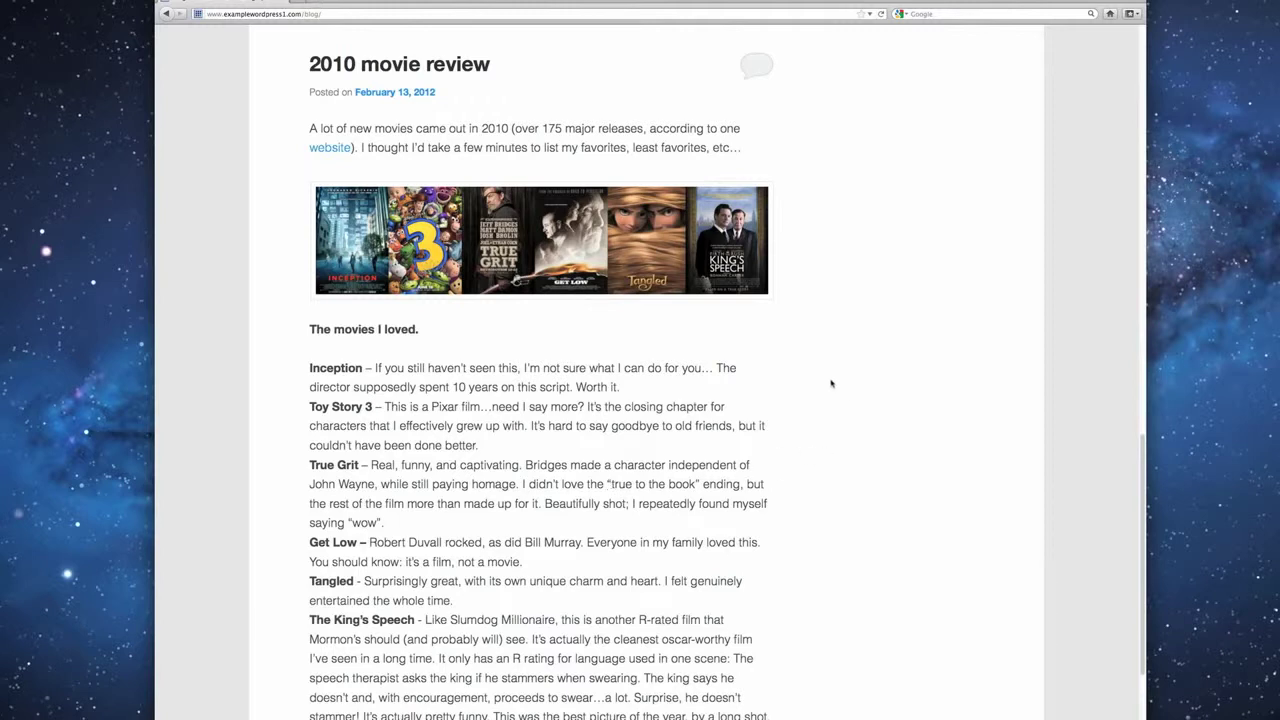
pyautogui.scroll(12, 789, 249)
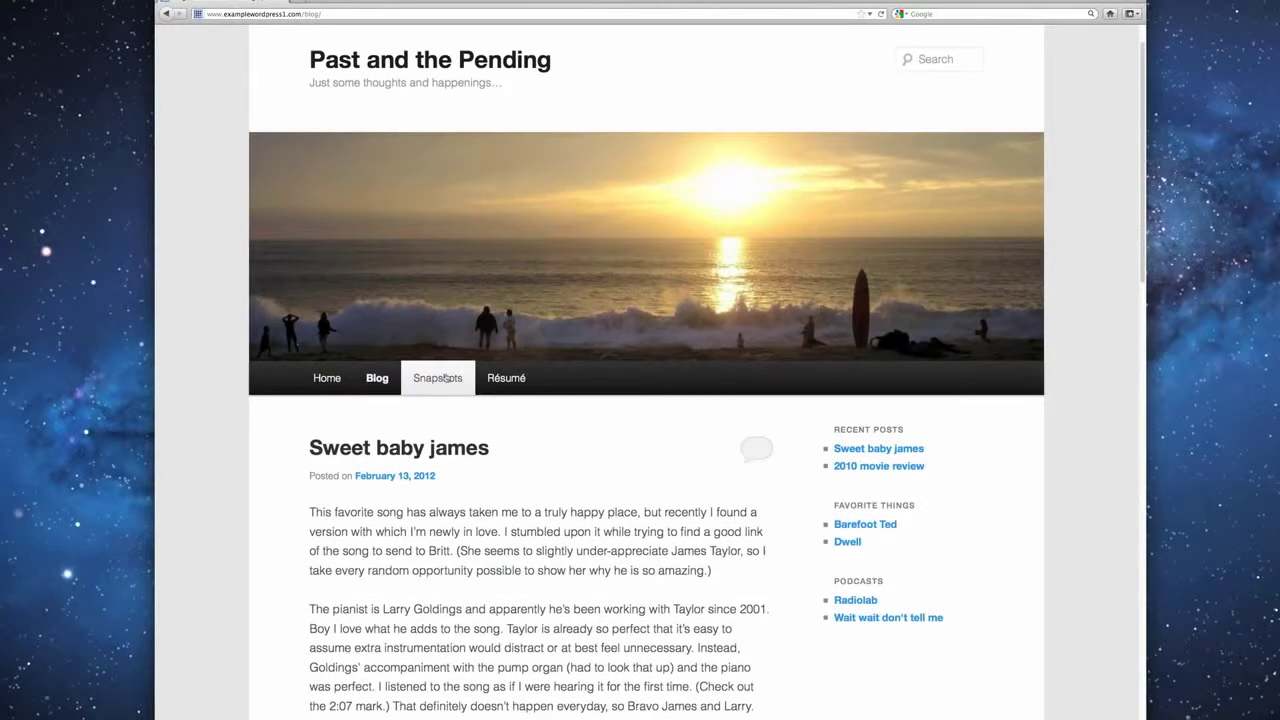
pyautogui.scroll(2, 446, 378)
# Browse the Snapshots photo gallery page.
pyautogui.click(440, 428)
pyautogui.scroll(-4, 914, 528)
pyautogui.scroll(-4, 914, 530)
pyautogui.scroll(8, 914, 530)
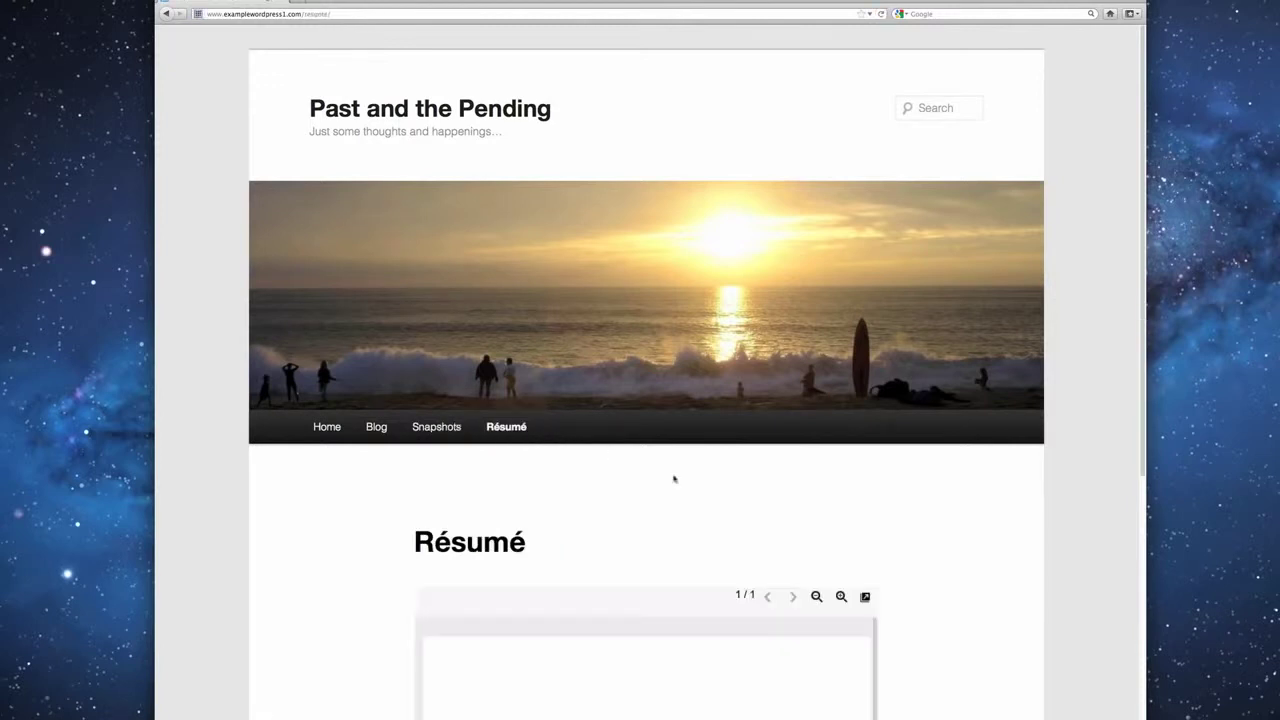
pyautogui.scroll(-5, 971, 548)
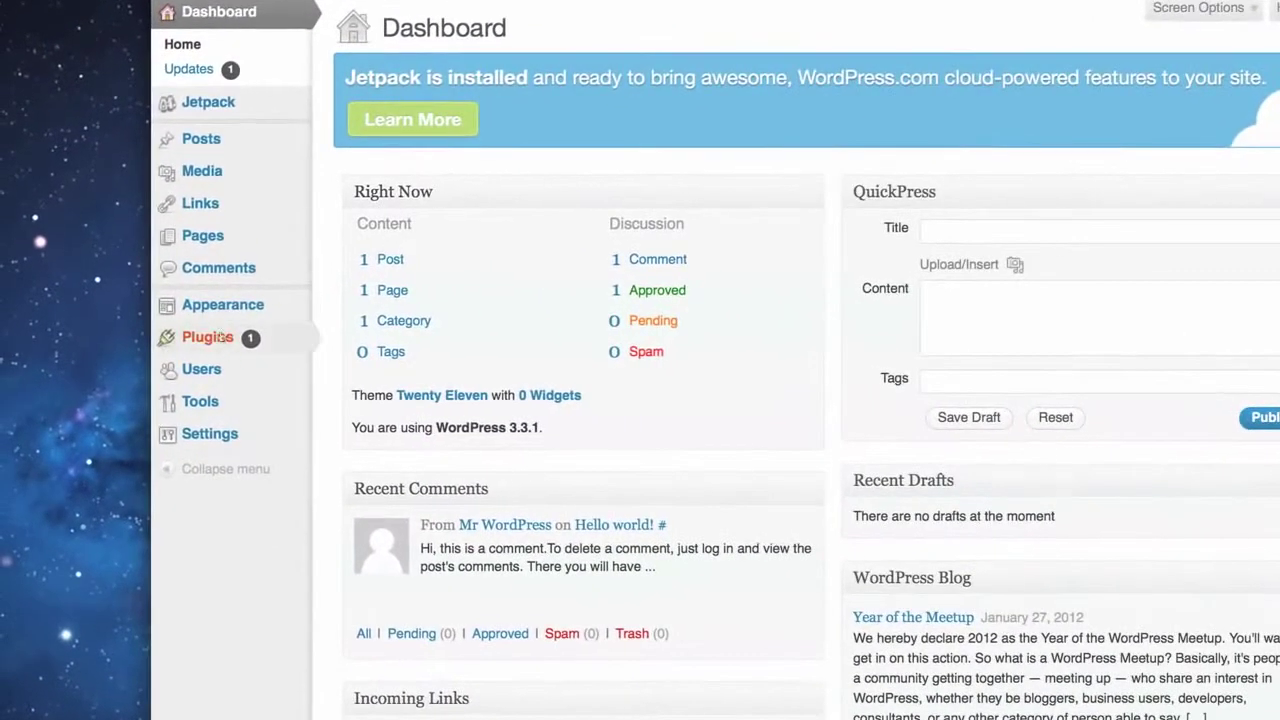
# Go to Appearance > Themes, where Twenty Eleven 1.3 is the current theme.
pyautogui.moveTo(177, 317)
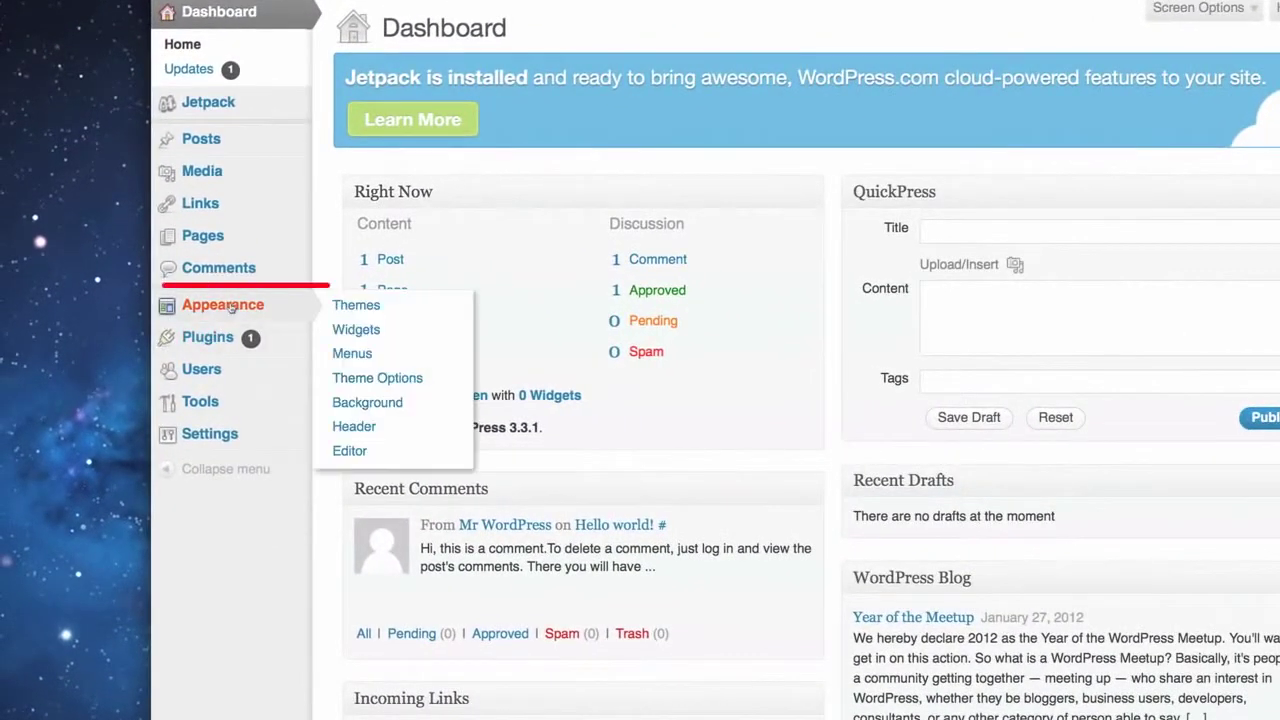
pyautogui.click(230, 307)
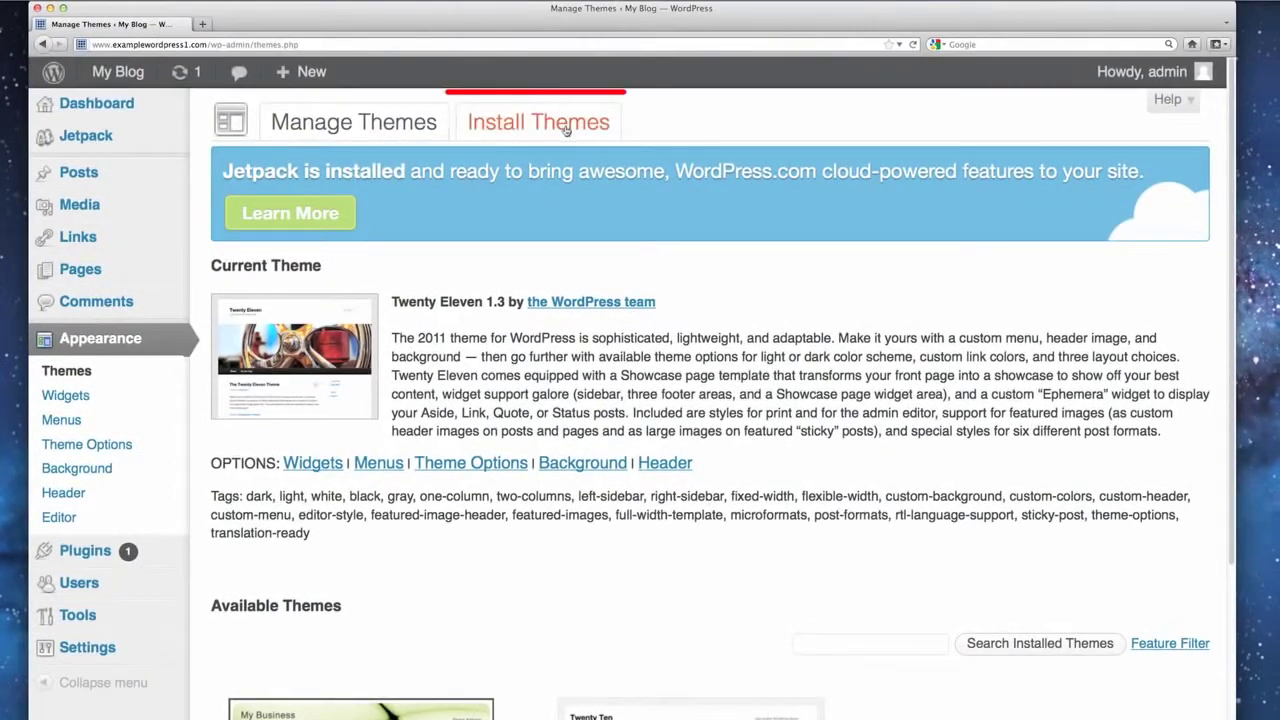
# Filter installable themes by the Blue colour and browse the 488 results.
pyautogui.click(566, 129)
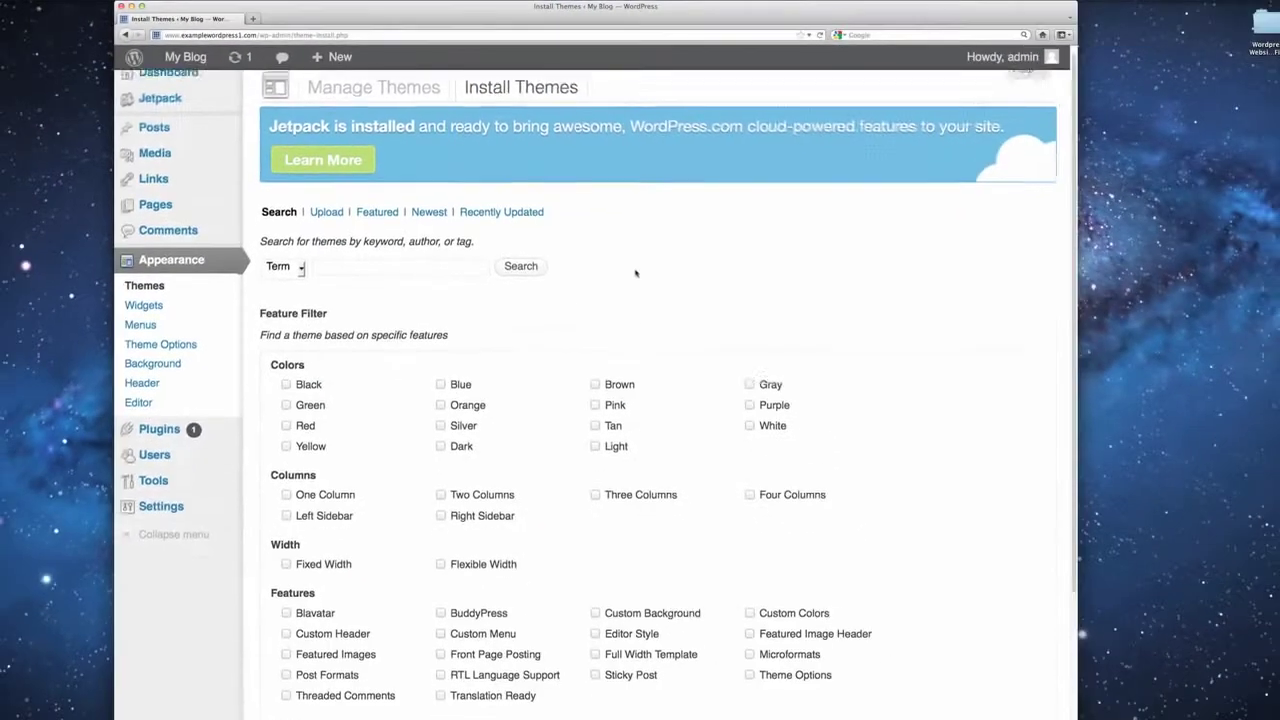
pyautogui.scroll(-5, 679, 340)
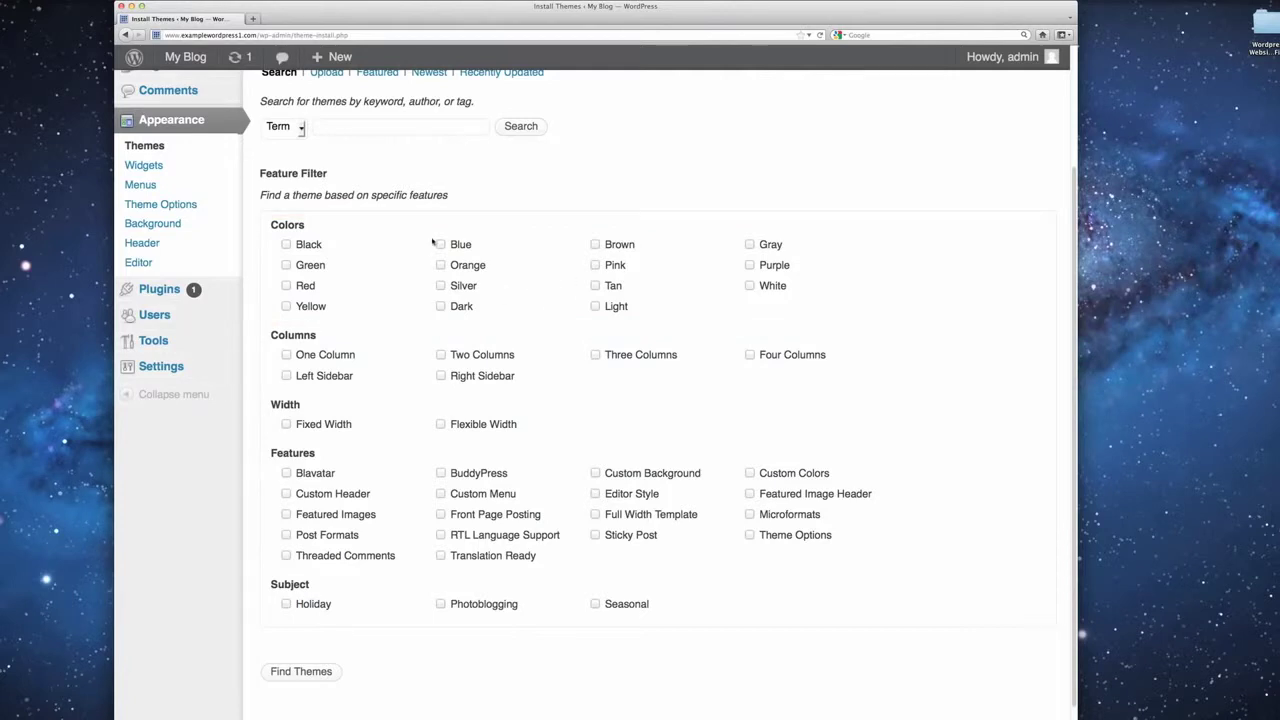
pyautogui.scroll(-1, 380, 334)
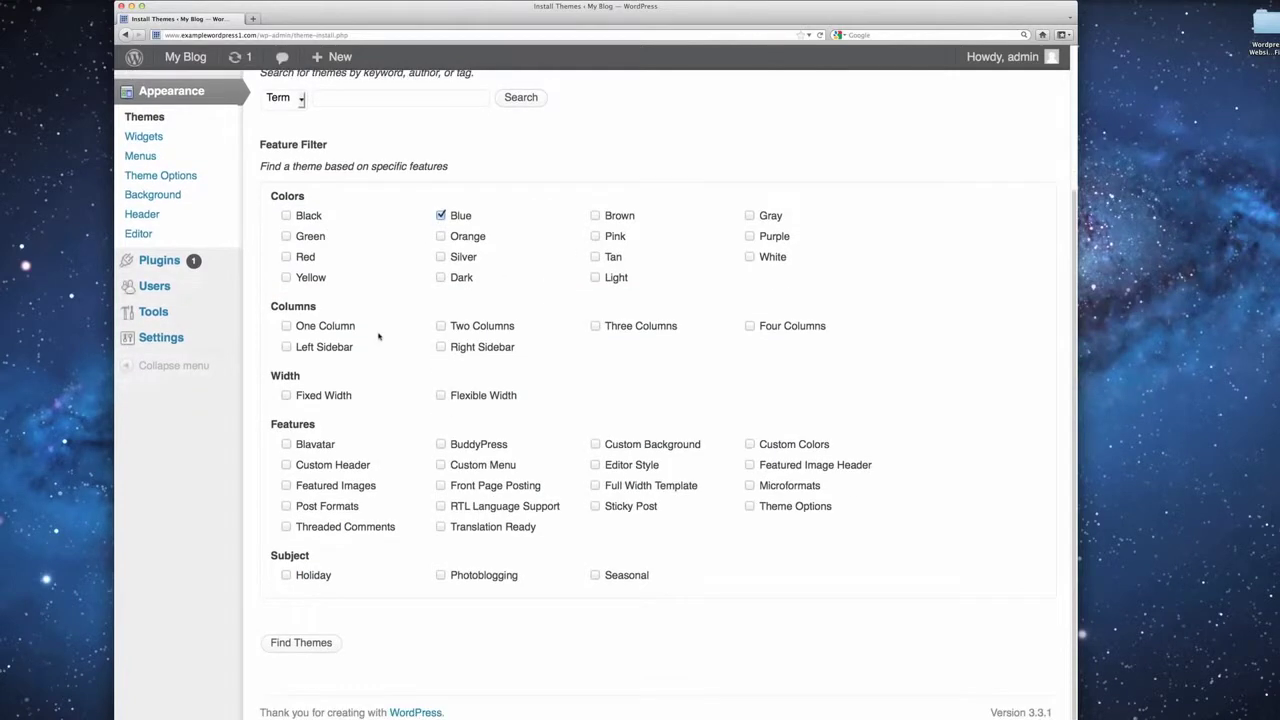
pyautogui.click(324, 645)
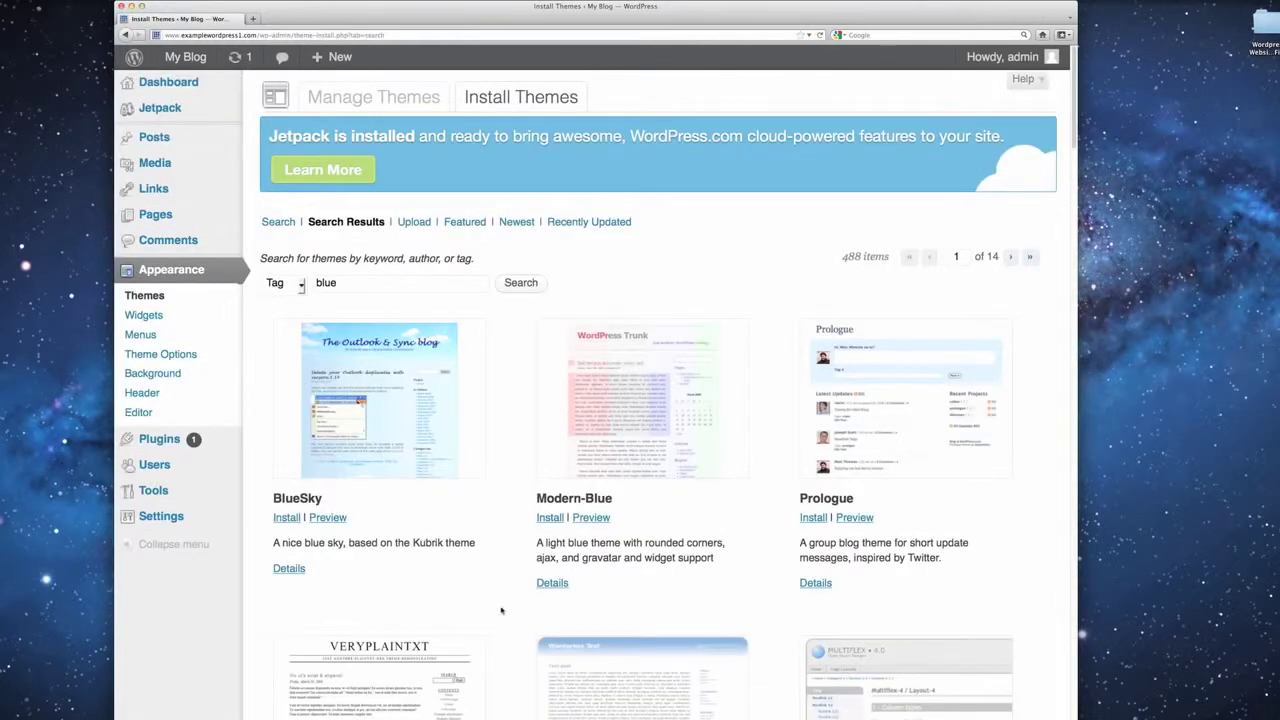
pyautogui.scroll(-20, 501, 610)
pyautogui.scroll(-20, 507, 610)
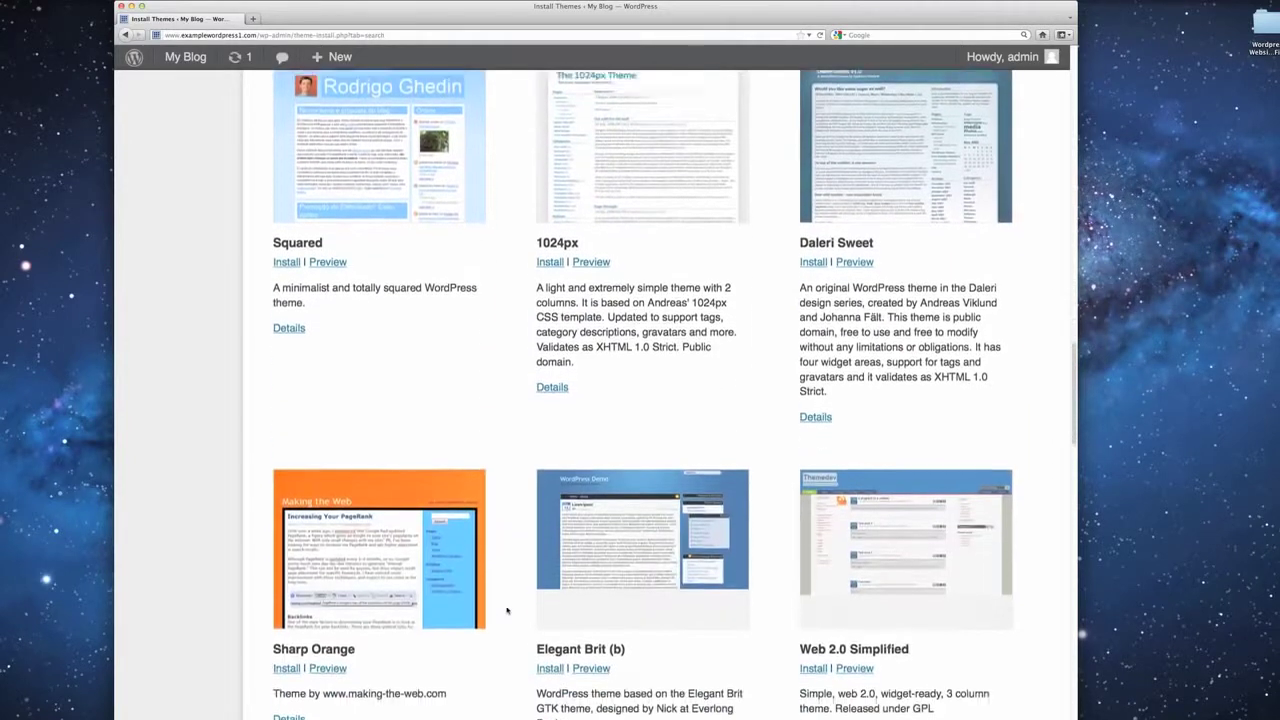
pyautogui.scroll(-6, 507, 610)
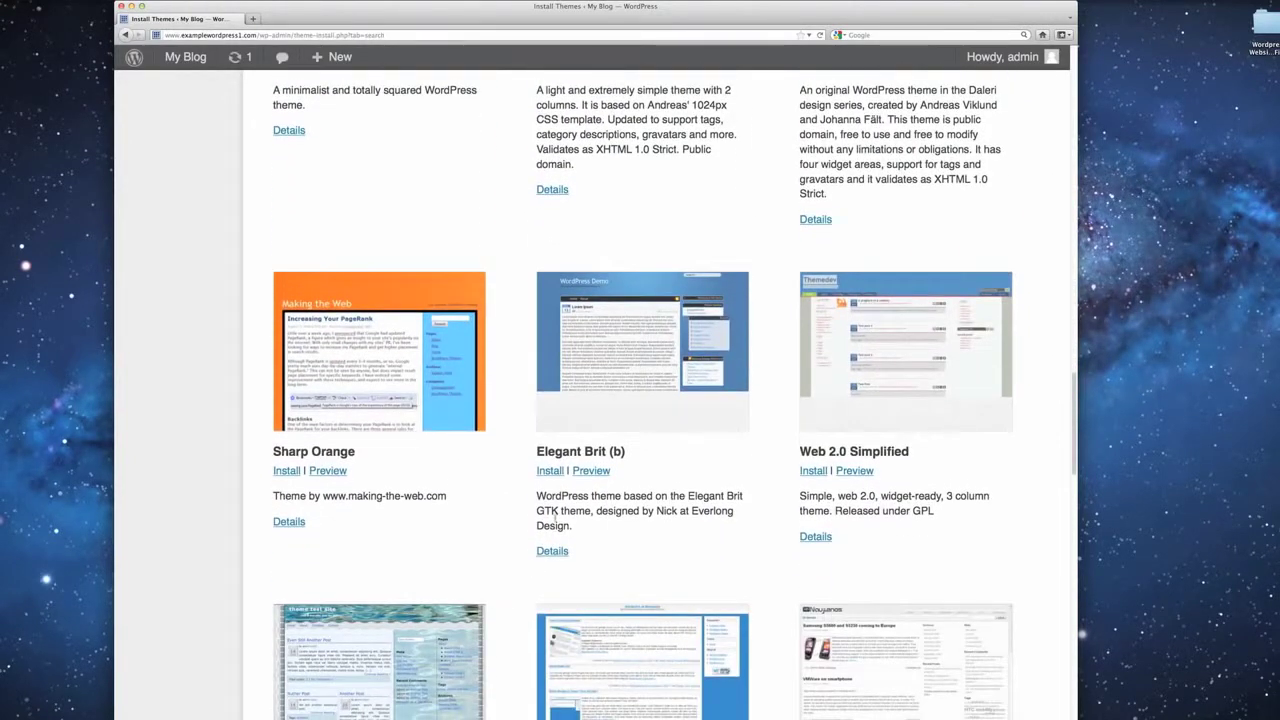
# Preview the Elegant Brit (b) theme, then install version 1.2.1.
pyautogui.click(592, 472)
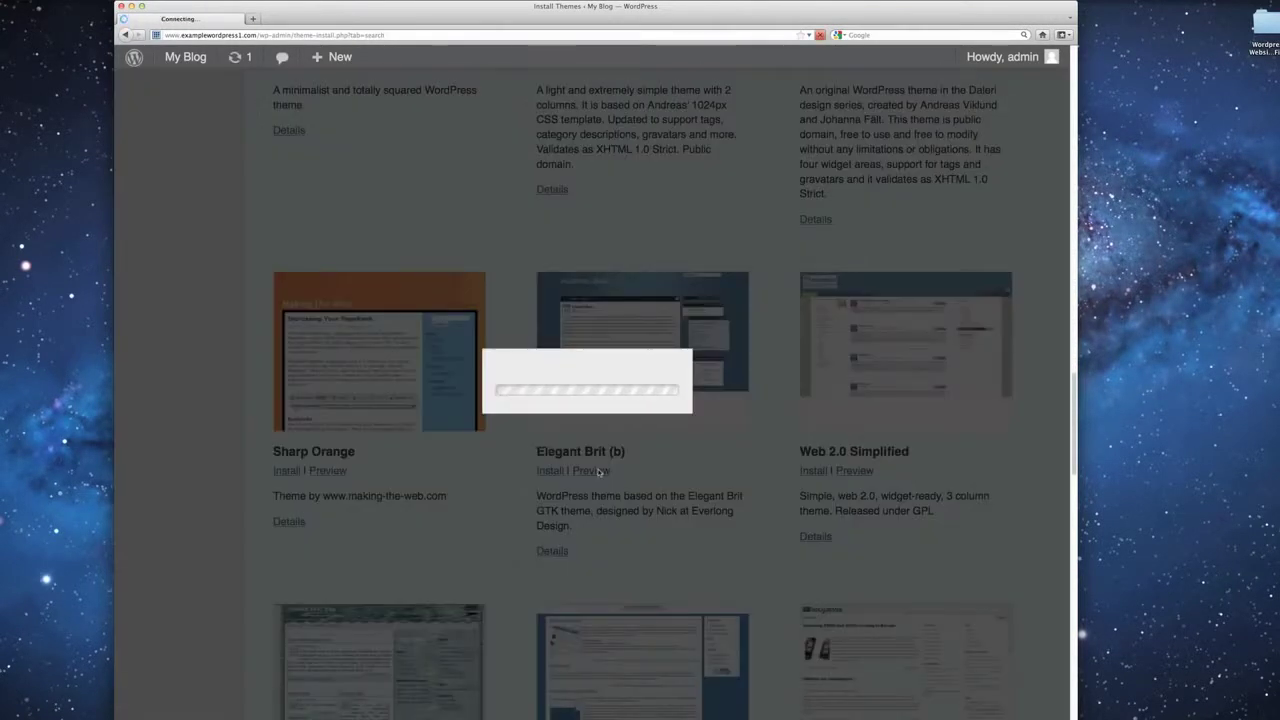
pyautogui.scroll(-7, 598, 472)
pyautogui.scroll(8, 598, 472)
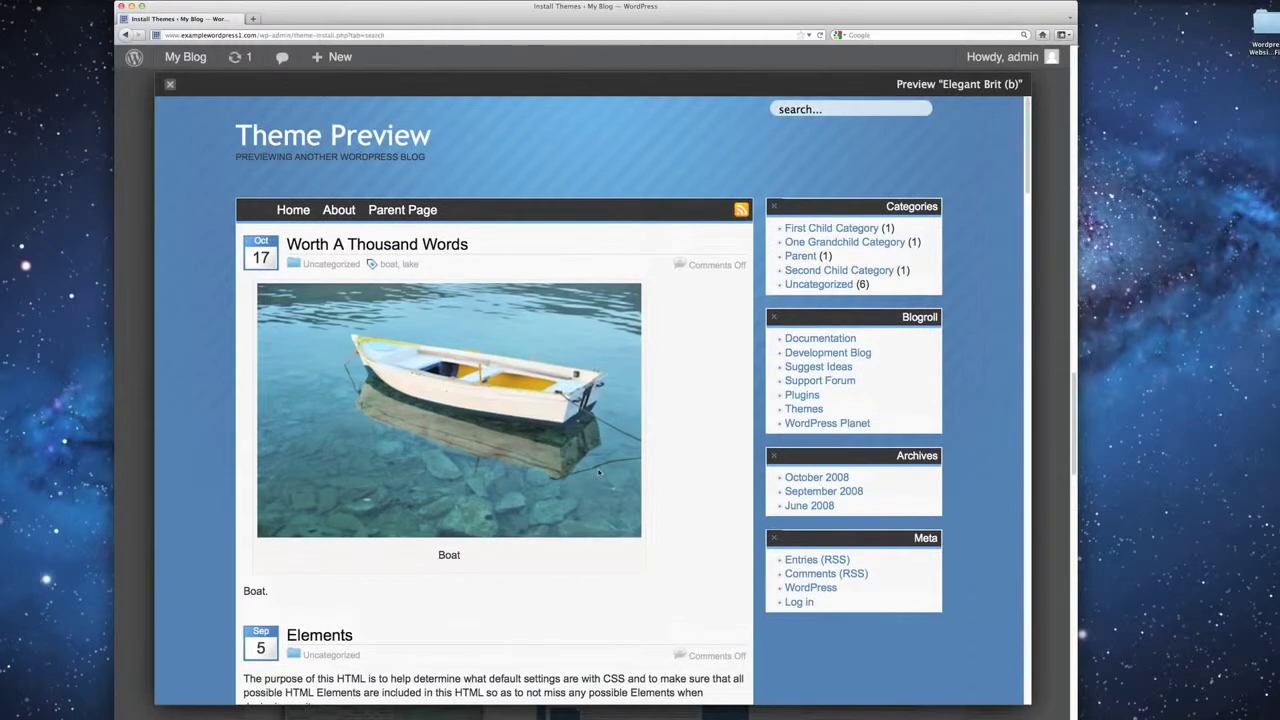
pyautogui.click(170, 86)
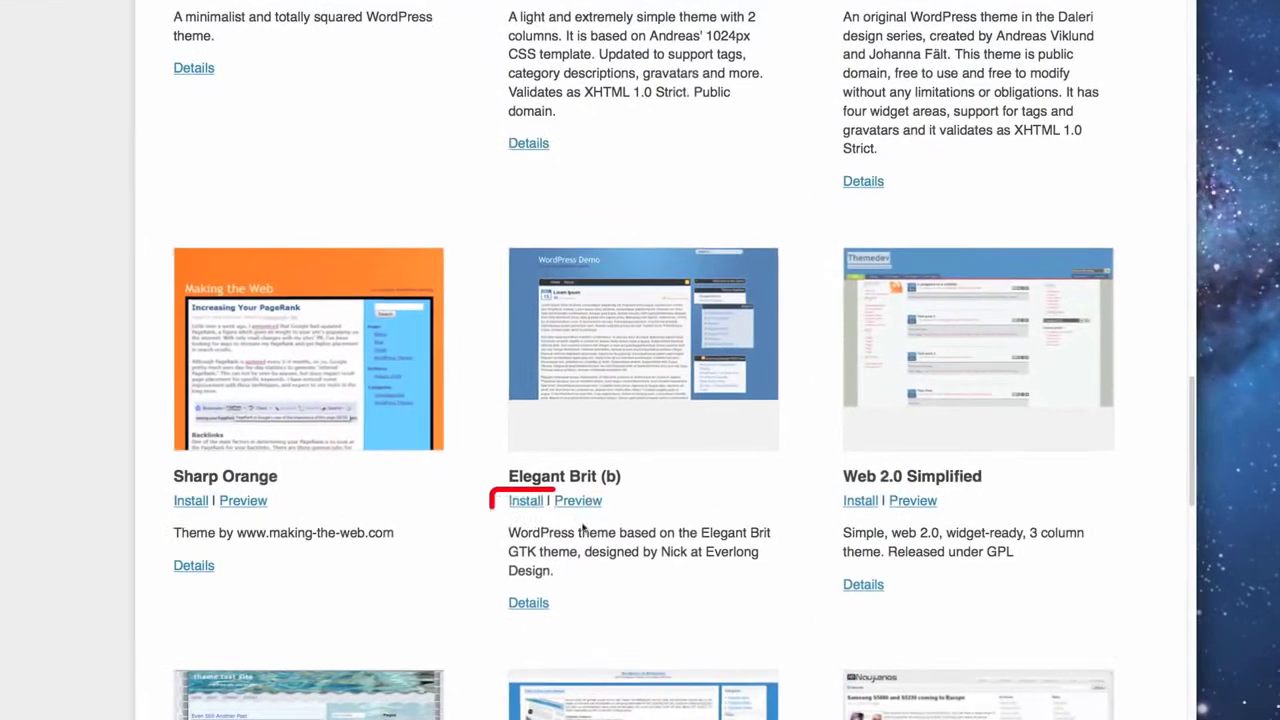
pyautogui.click(519, 629)
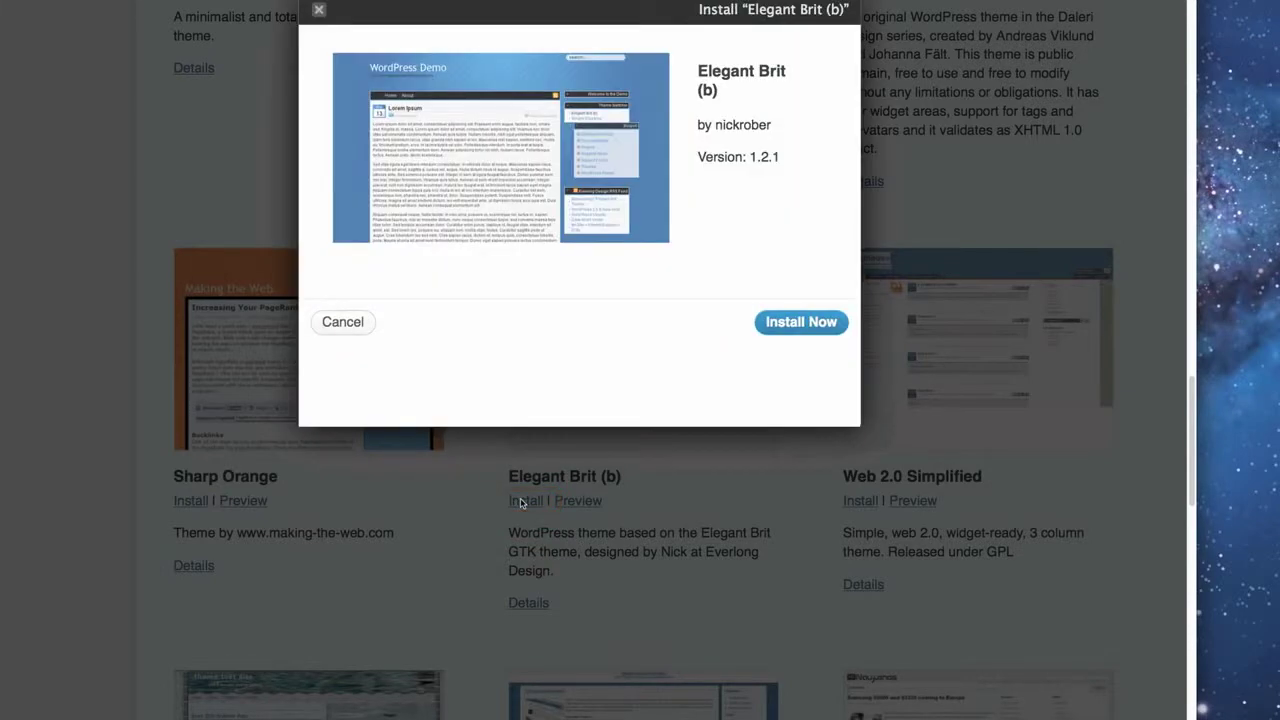
pyautogui.click(806, 328)
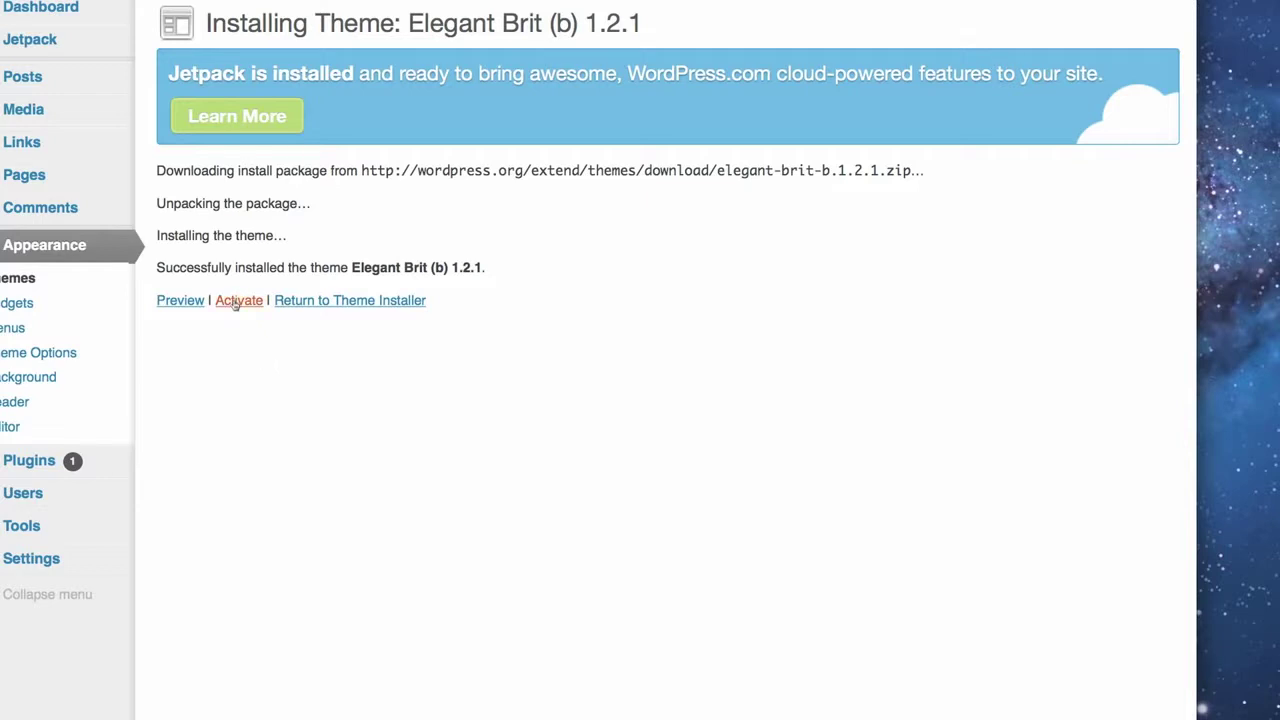
# Return to Manage Themes and scroll to find Elegant Brit (b) 1.2.1 among available themes.
pyautogui.click(323, 302)
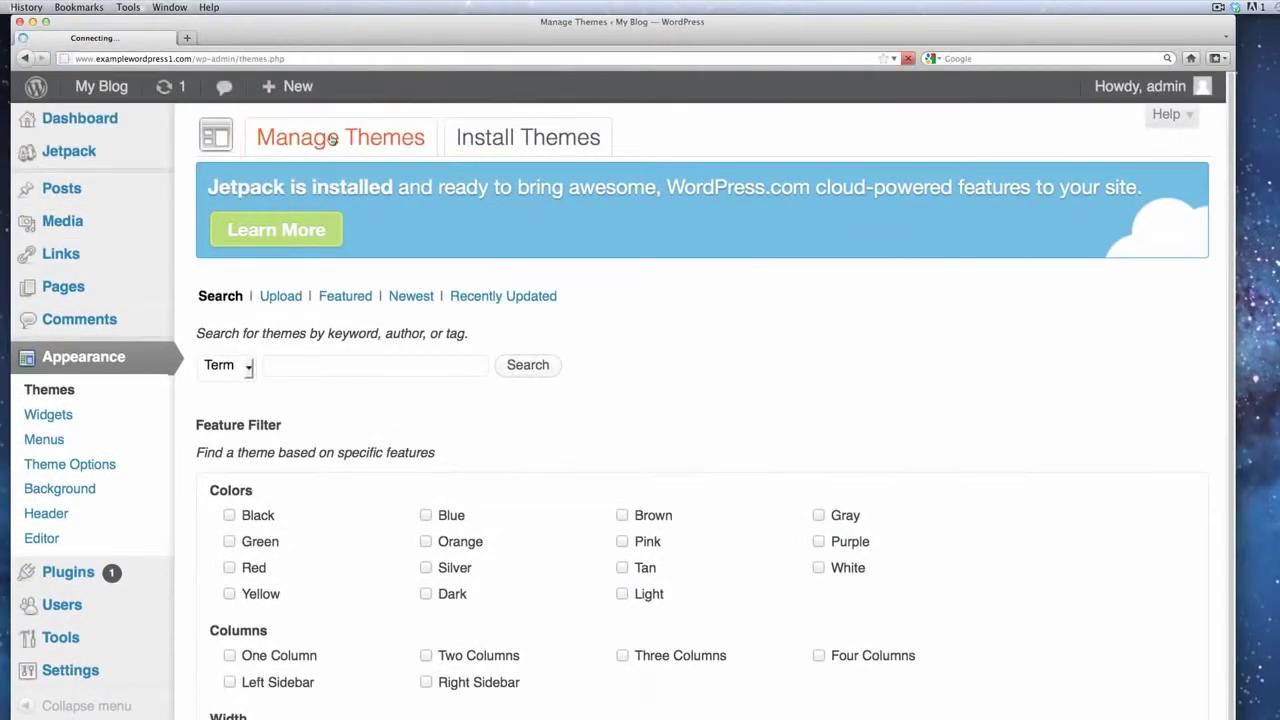
pyautogui.scroll(-2, 603, 442)
pyautogui.scroll(-5, 603, 442)
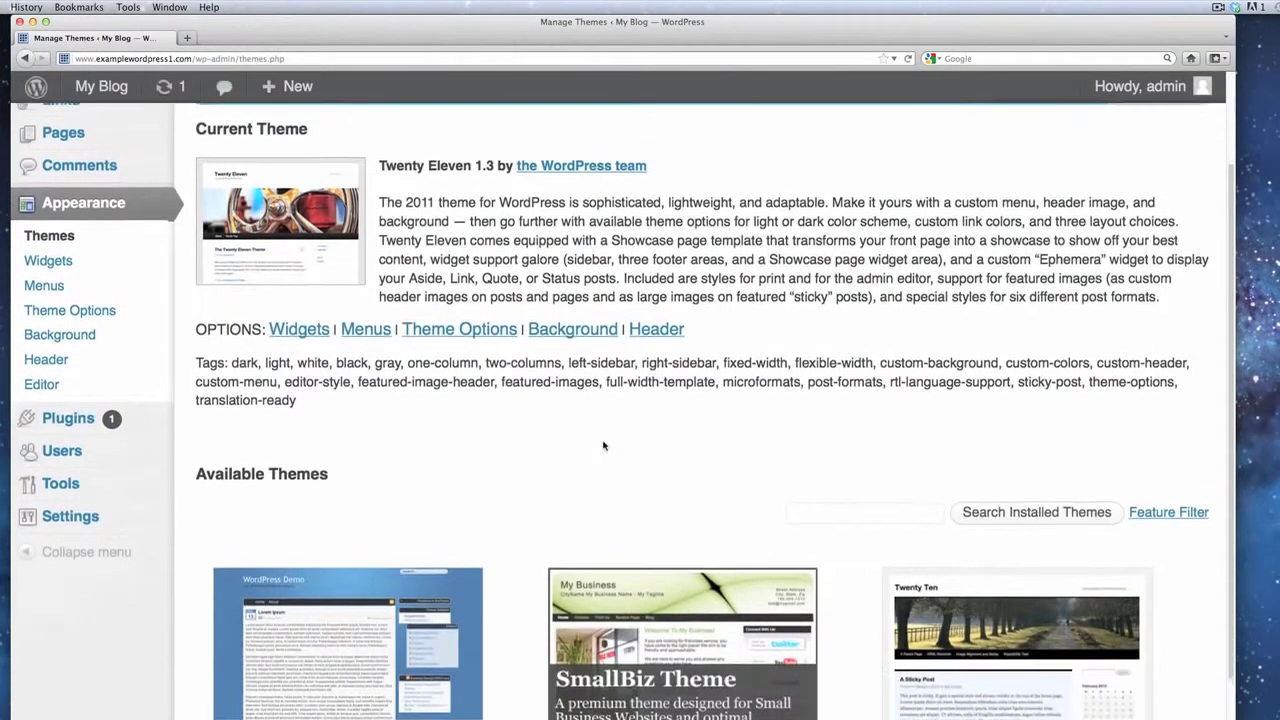
pyautogui.scroll(-5, 603, 446)
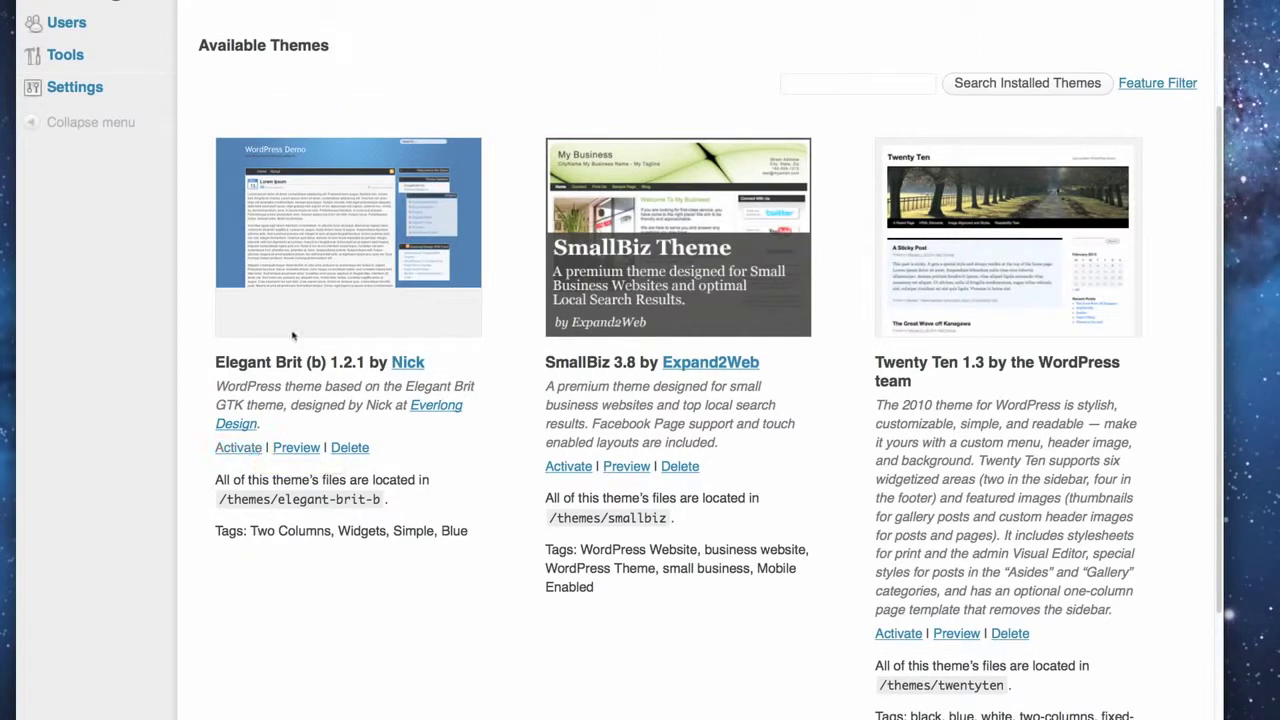
pyautogui.scroll(5, 344, 253)
pyautogui.scroll(2, 344, 253)
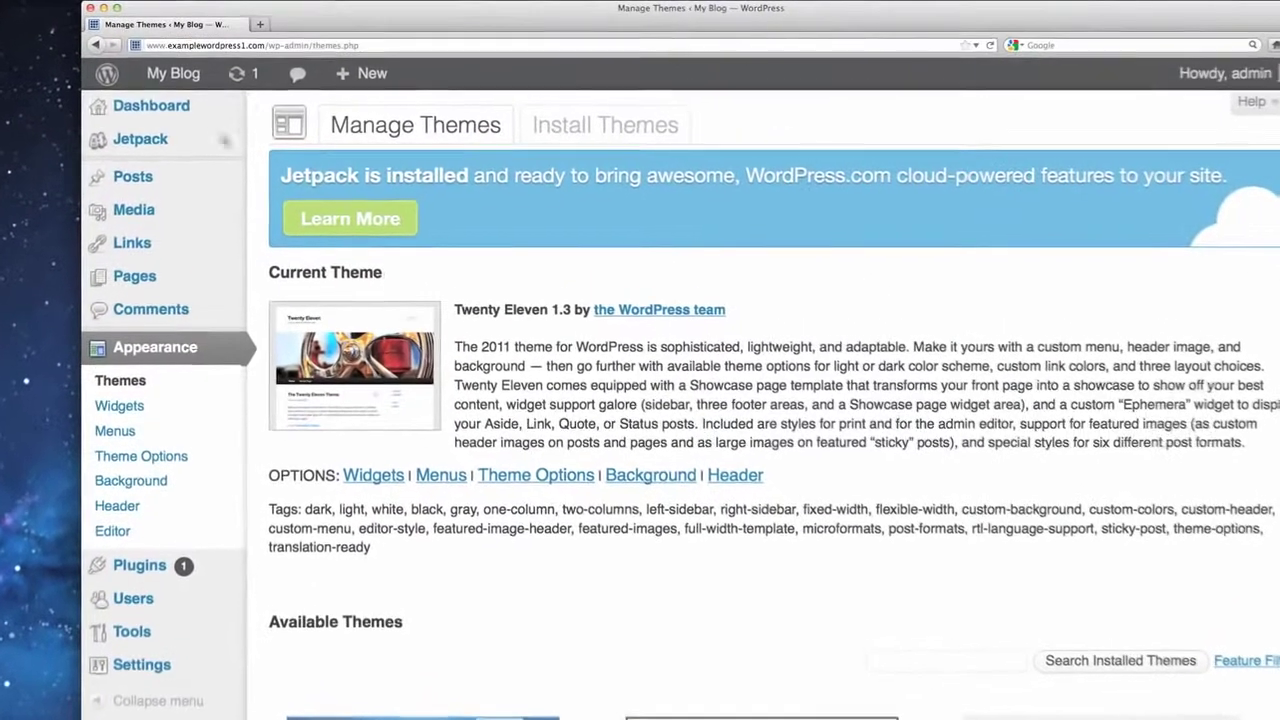
# Open the live blog front page in a new tab and look over its header.
pyautogui.moveTo(173, 73)
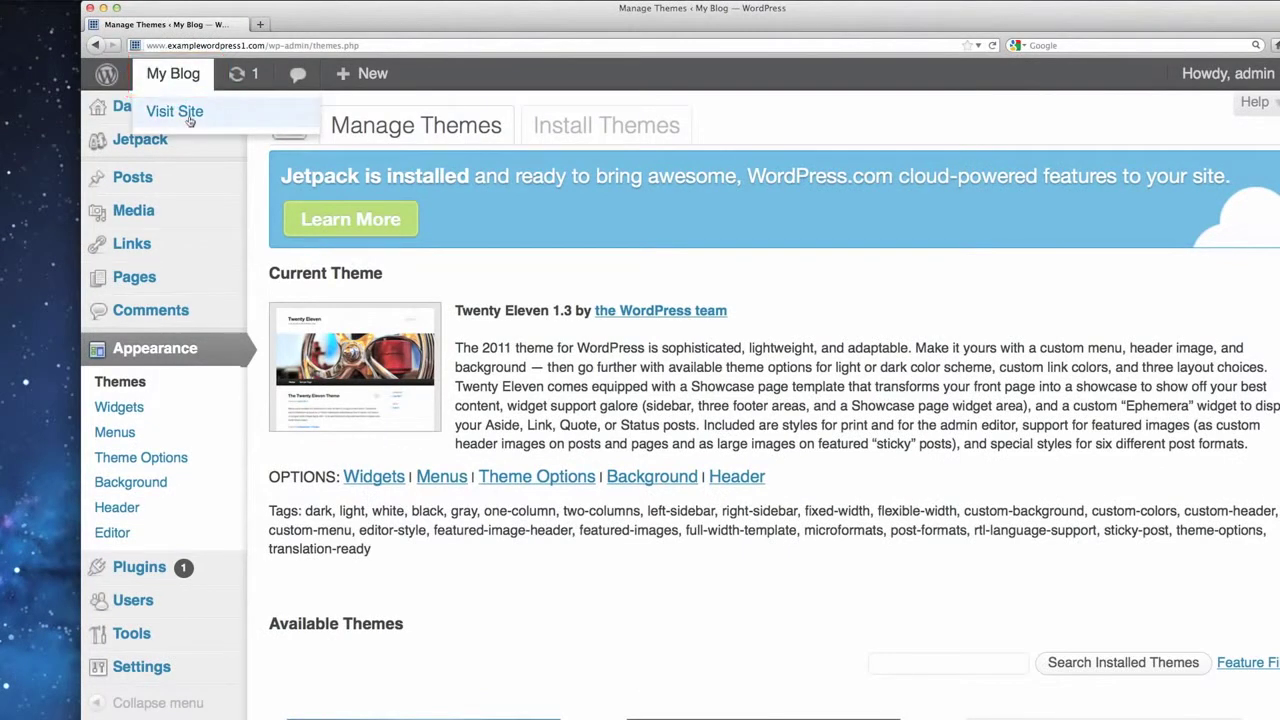
pyautogui.click(189, 118)
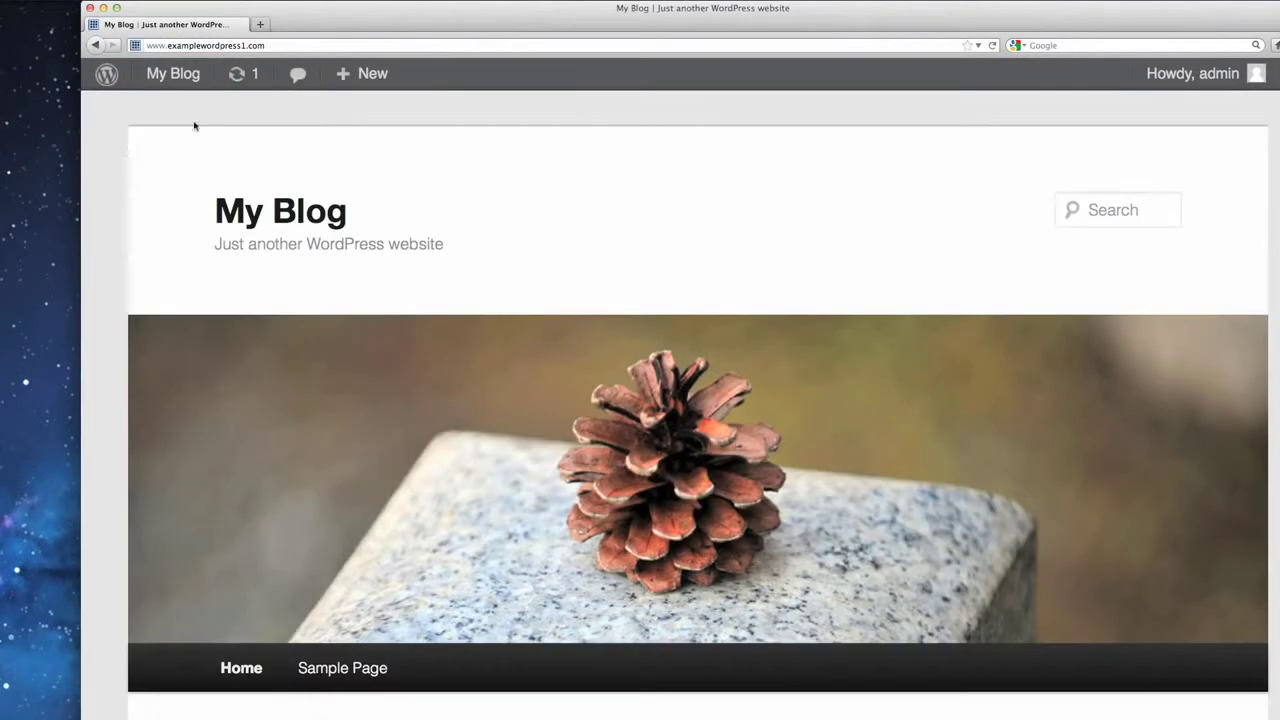
pyautogui.click(97, 46)
pyautogui.moveTo(160, 82)
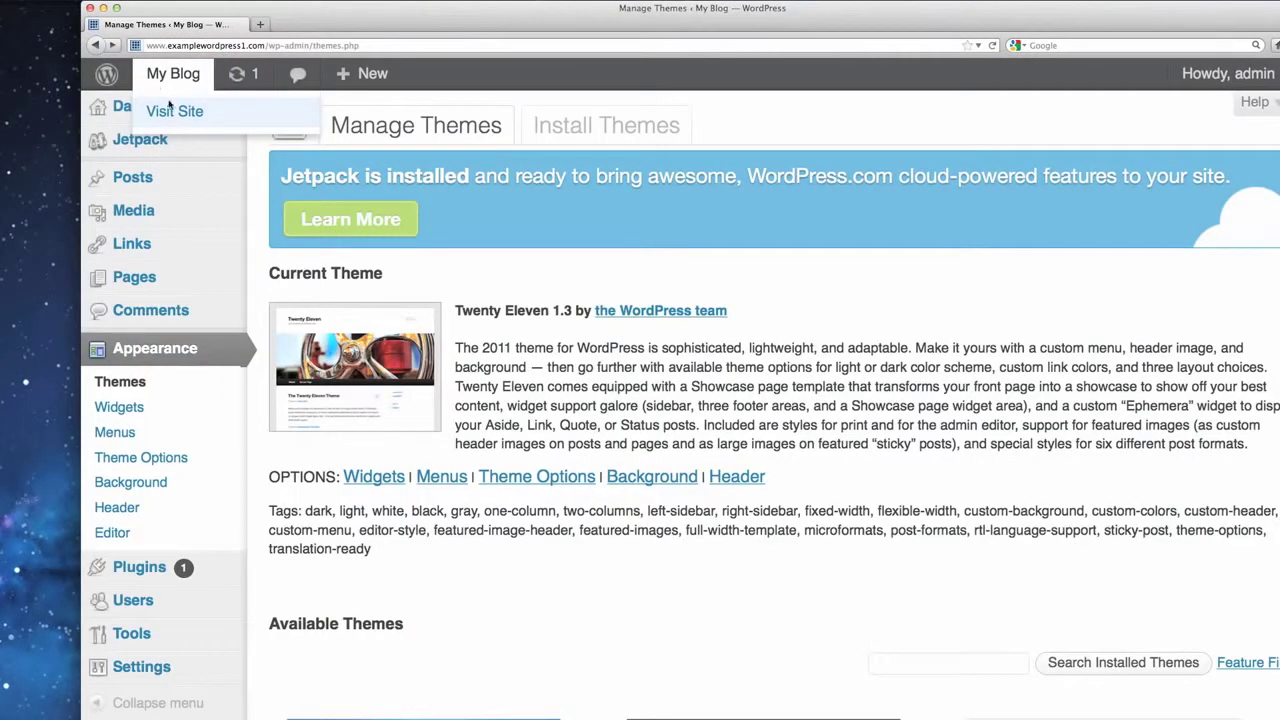
pyautogui.rightClick(178, 117)
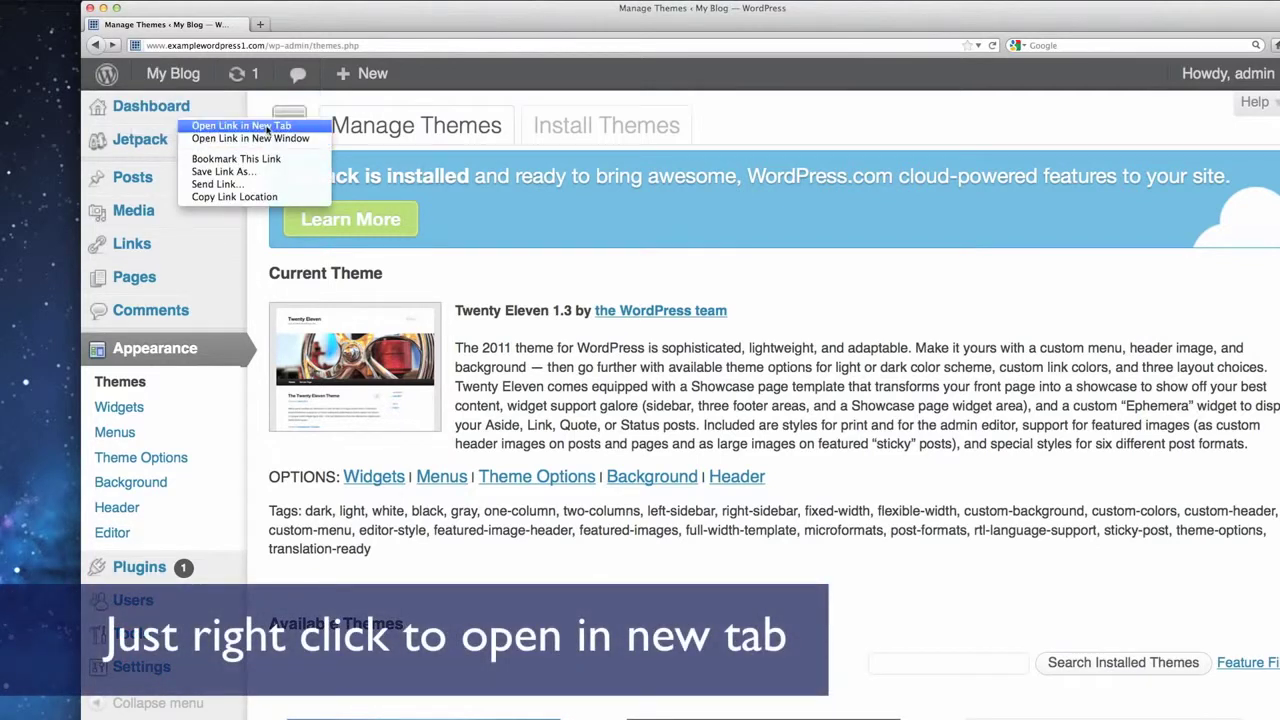
pyautogui.click(272, 126)
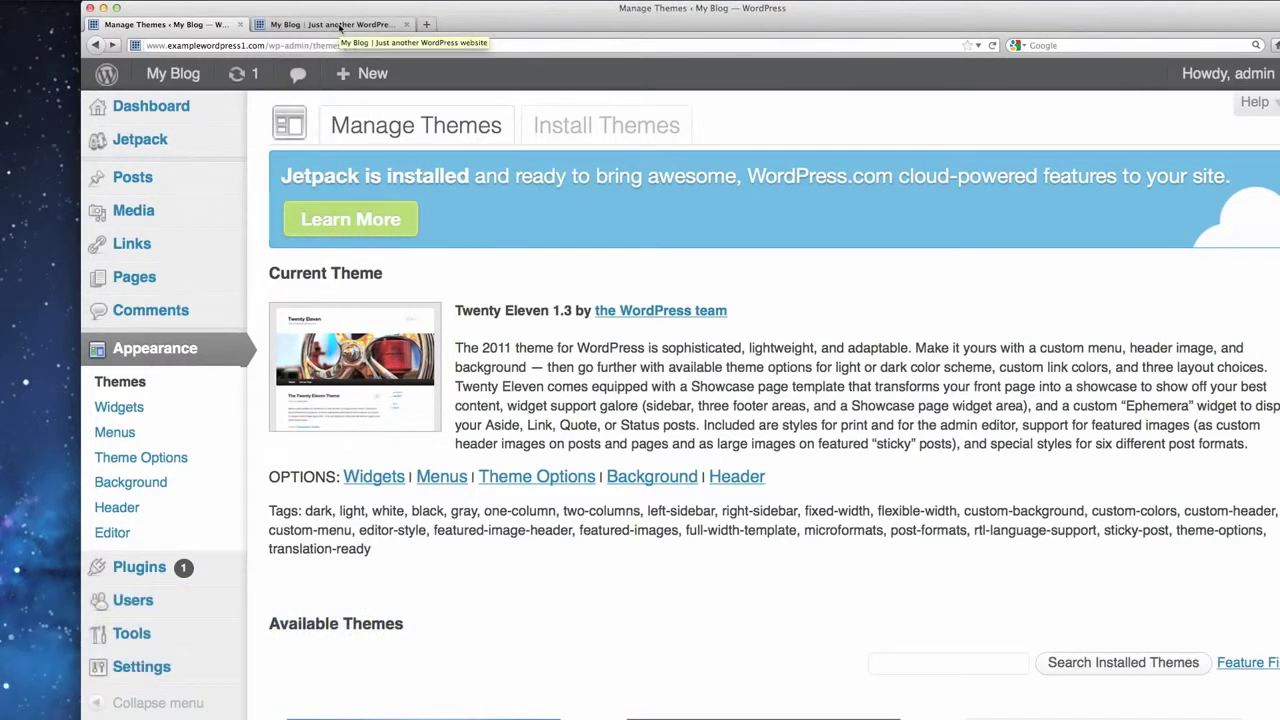
pyautogui.click(340, 24)
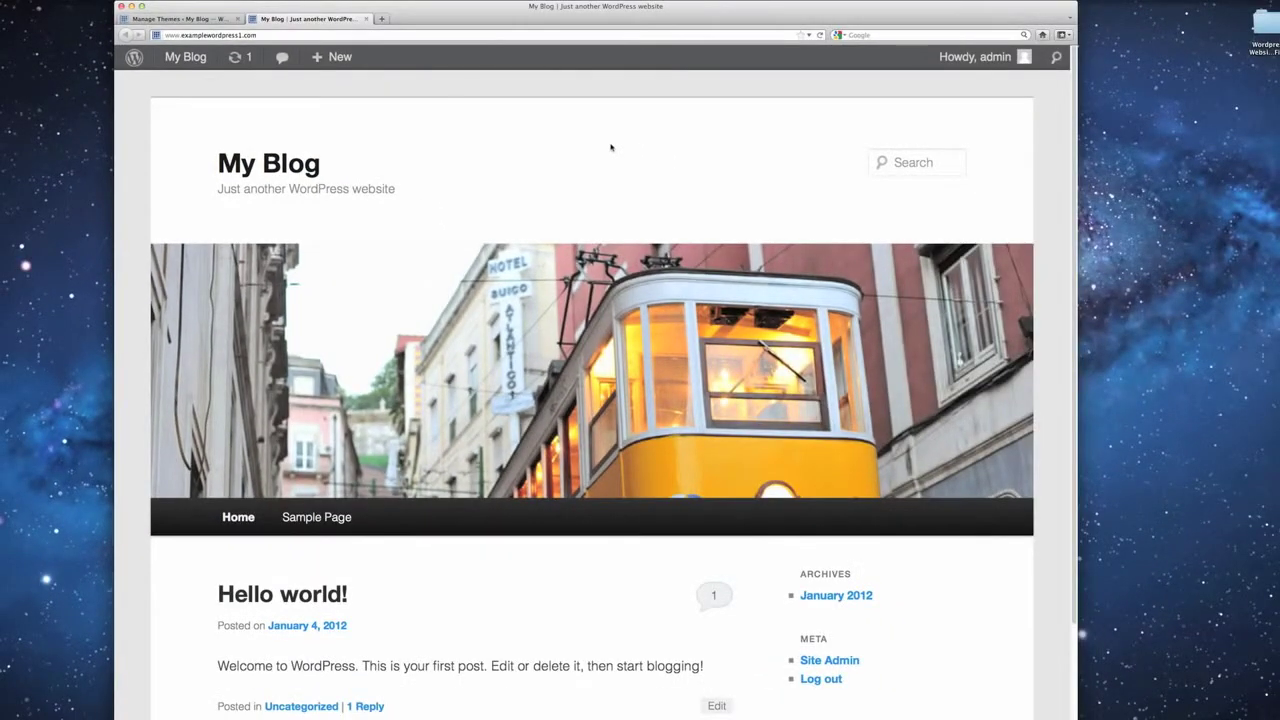
pyautogui.scroll(-1, 611, 147)
pyautogui.scroll(1, 611, 147)
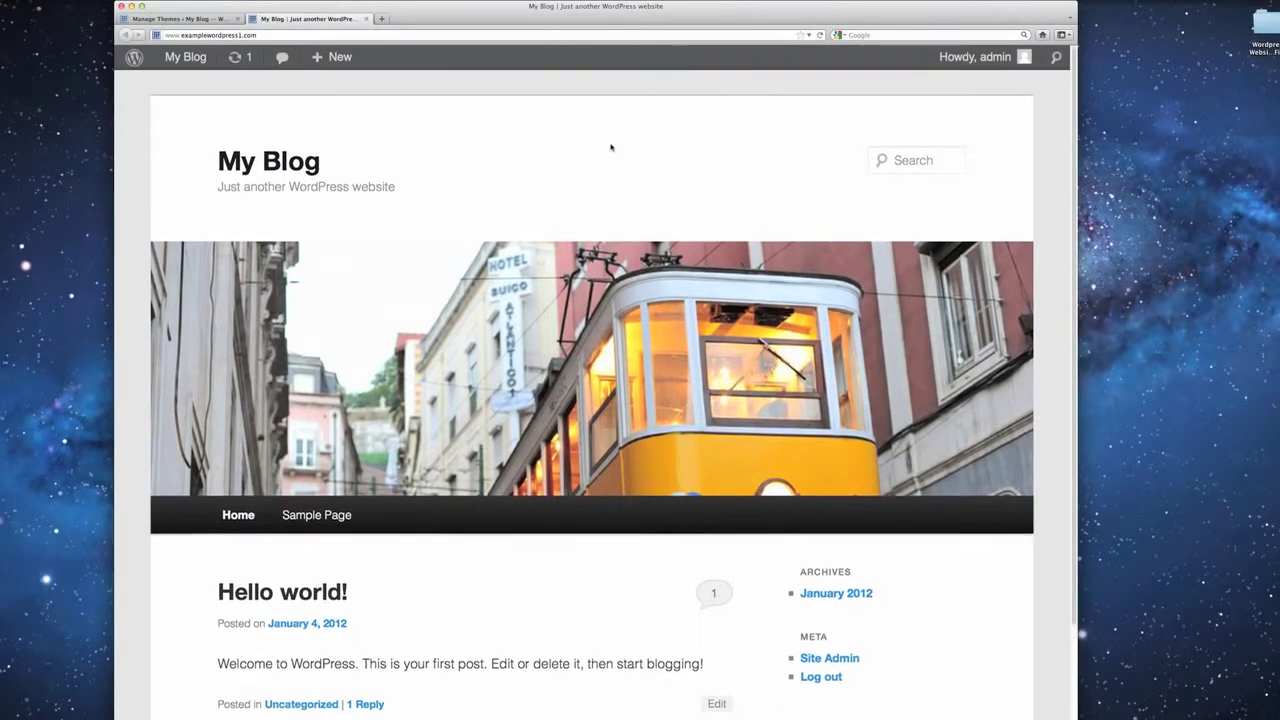
# Reload the blog to see a different header image, then go back to Manage Themes.
pyautogui.click(200, 18)
pyautogui.click(320, 18)
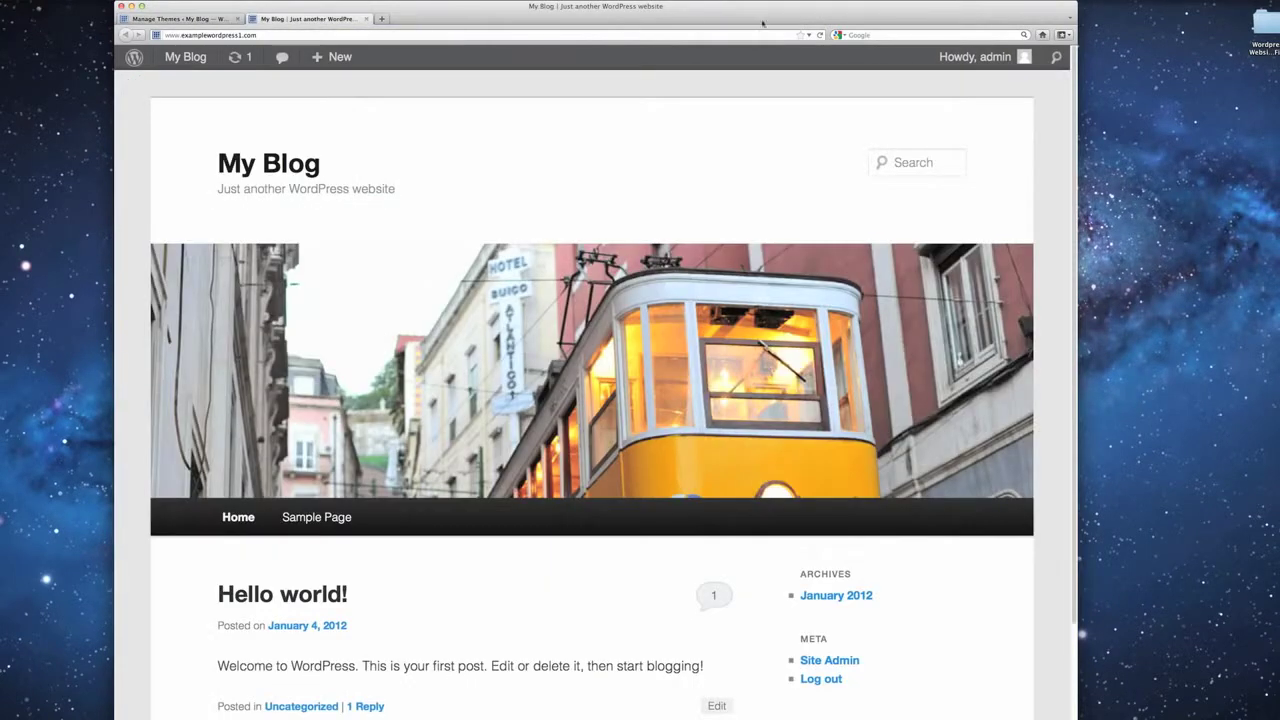
pyautogui.click(819, 35)
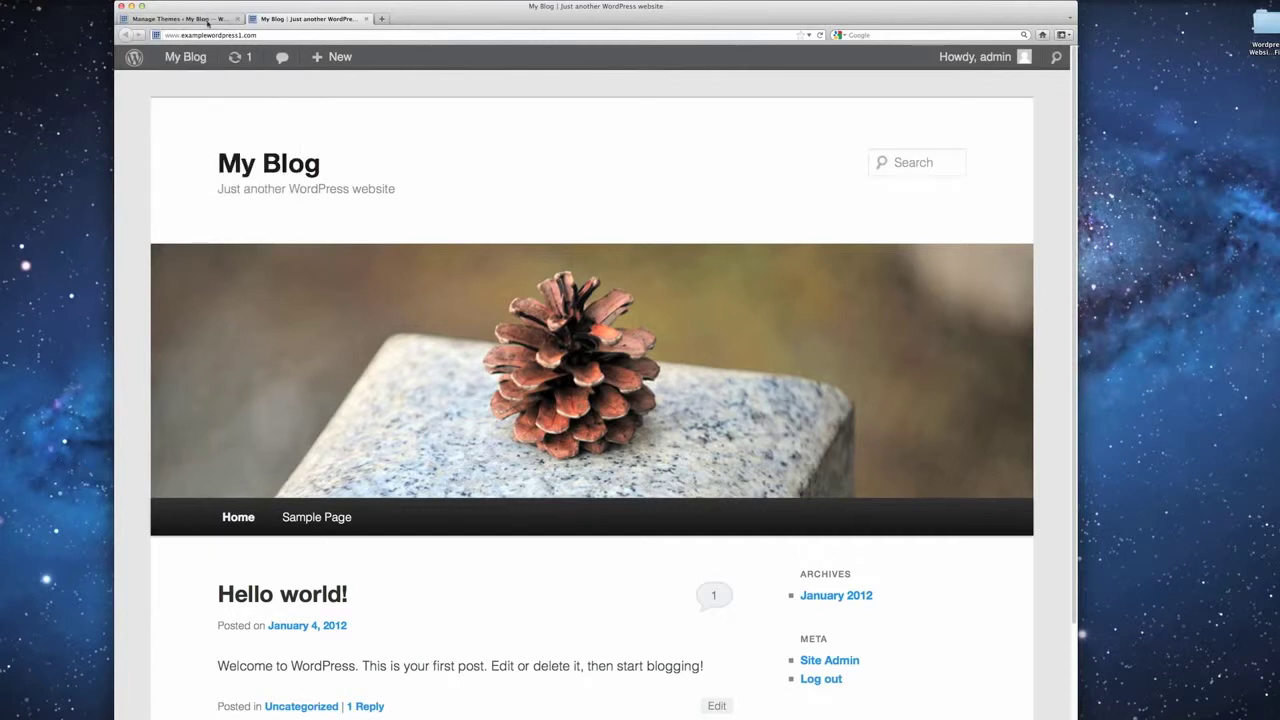
pyautogui.click(205, 21)
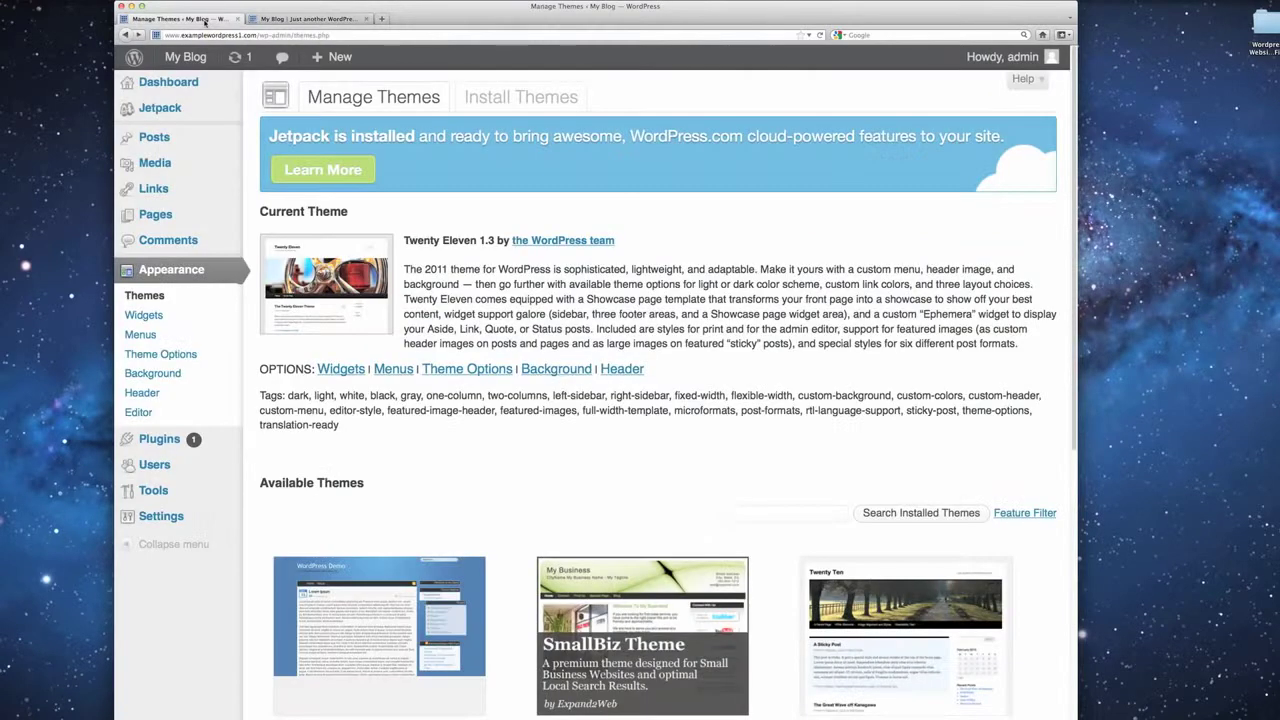
# In General Settings, change the Site Title to 'Past and the Pending'.
pyautogui.click(172, 522)
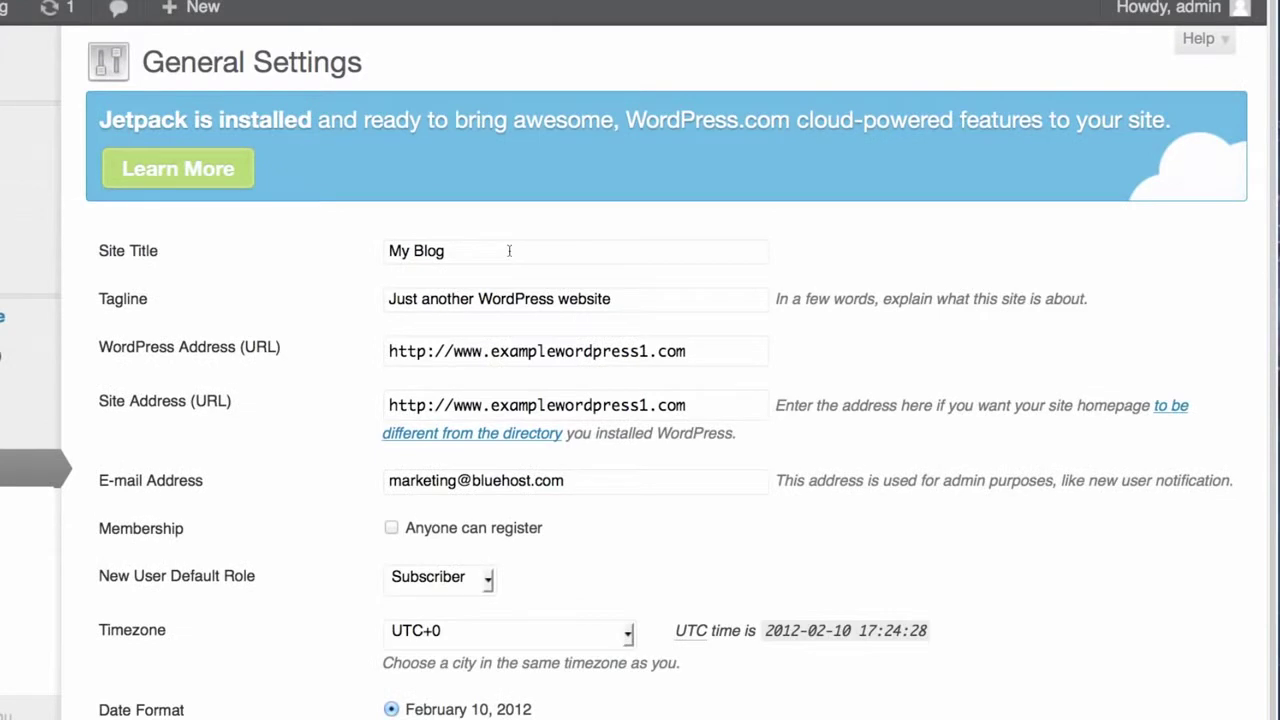
pyautogui.moveTo(500, 251); pyautogui.dragTo(368, 244)
pyautogui.press('BackSpace')
pyautogui.write('Pas')
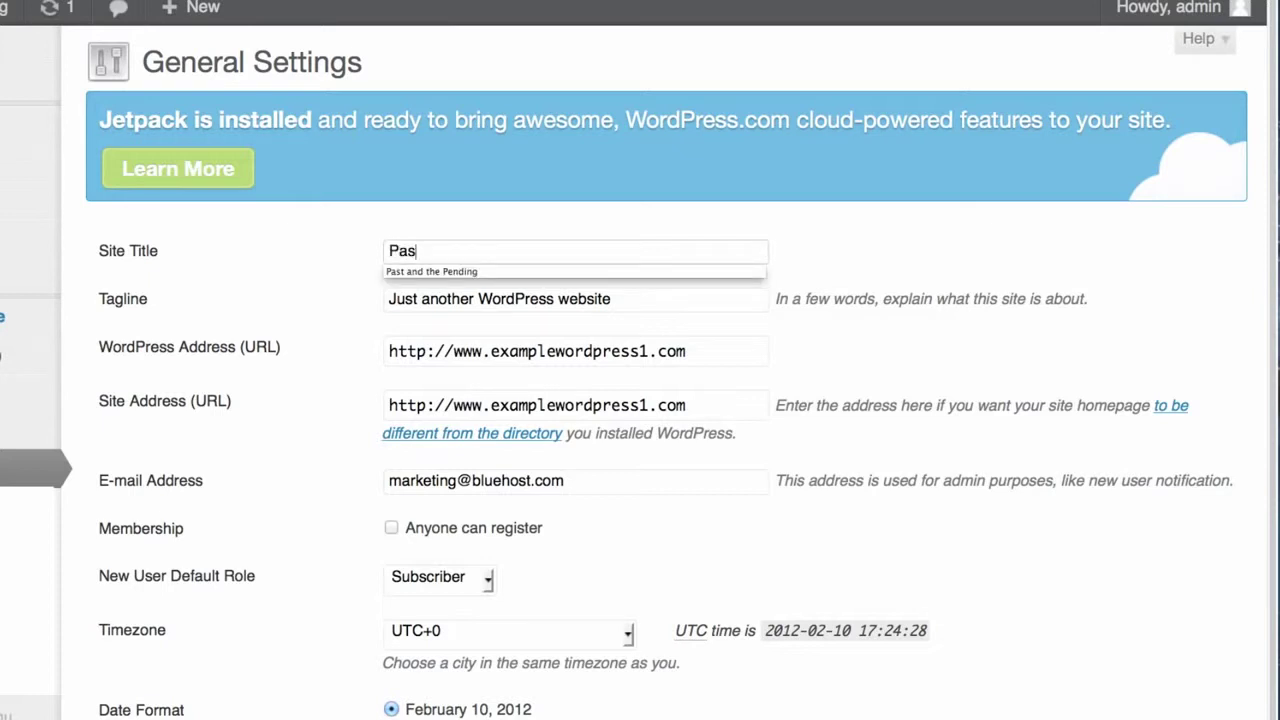
pyautogui.press('Down')
pyautogui.press('Return')
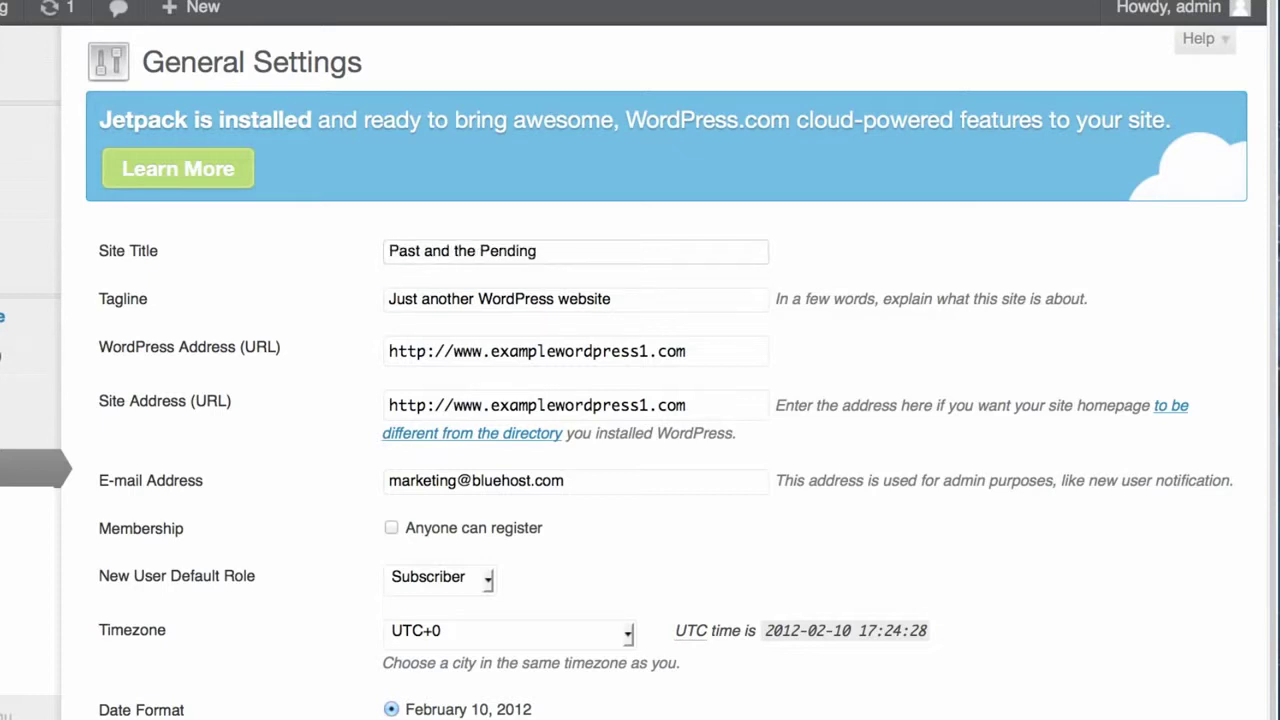
# Set the tagline to 'Just some thoughts and happenings...' and save the settings.
pyautogui.press('Tab')
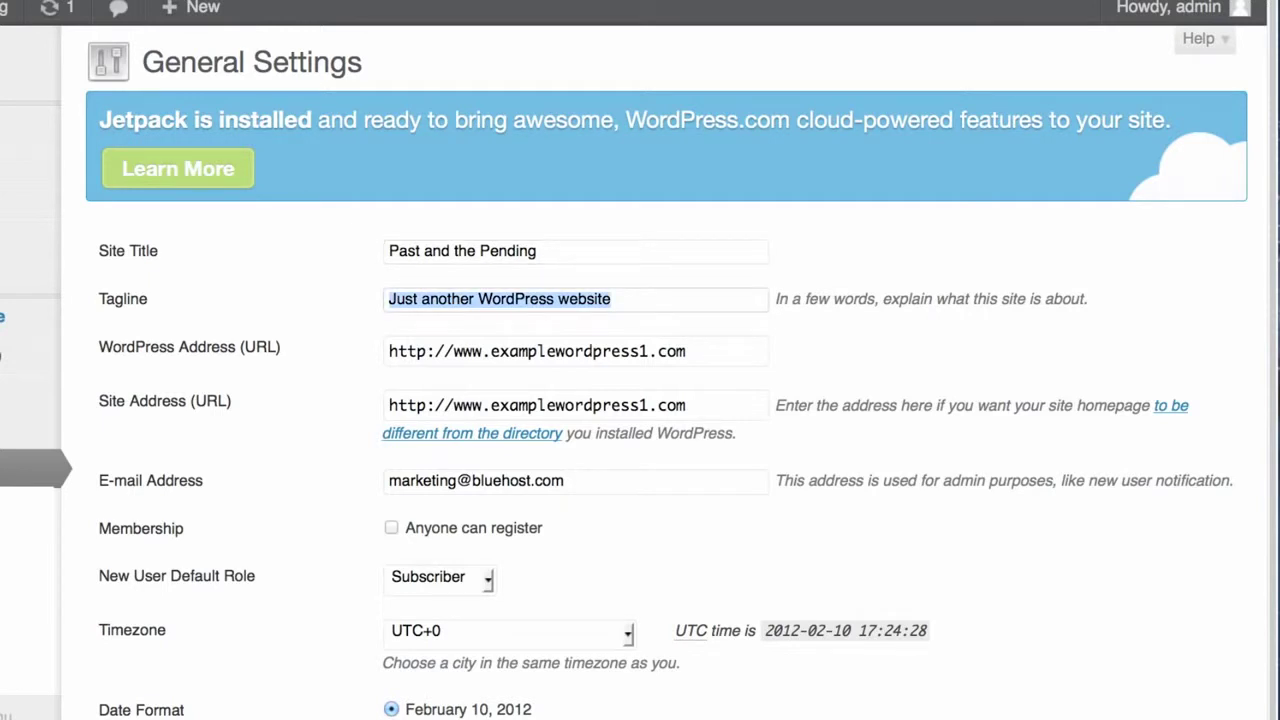
pyautogui.write('J')
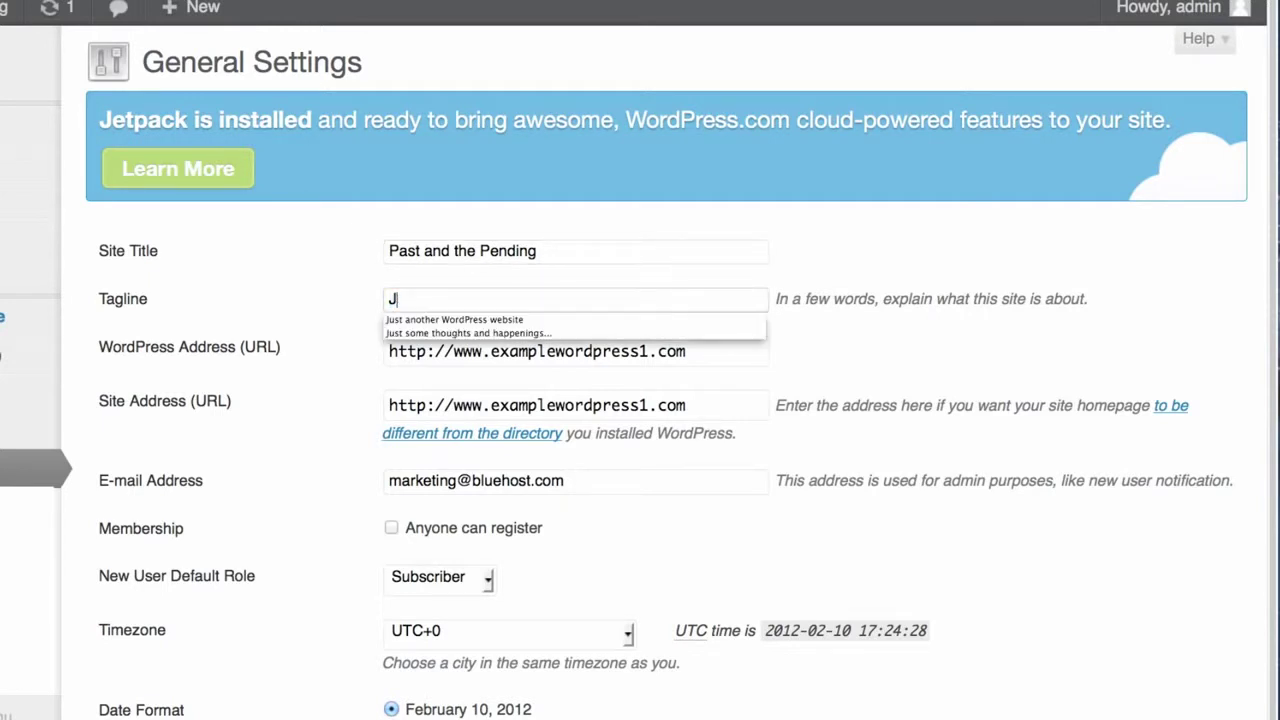
pyautogui.write('ust some')
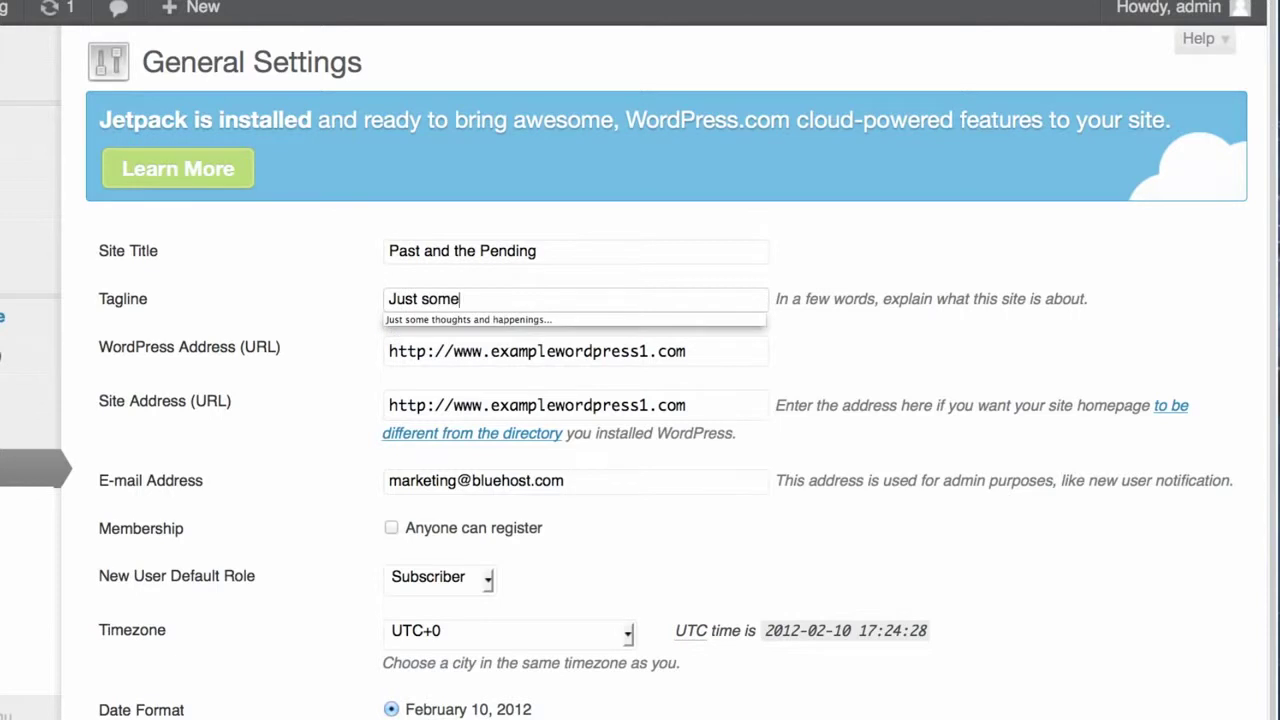
pyautogui.write(' thoughts and')
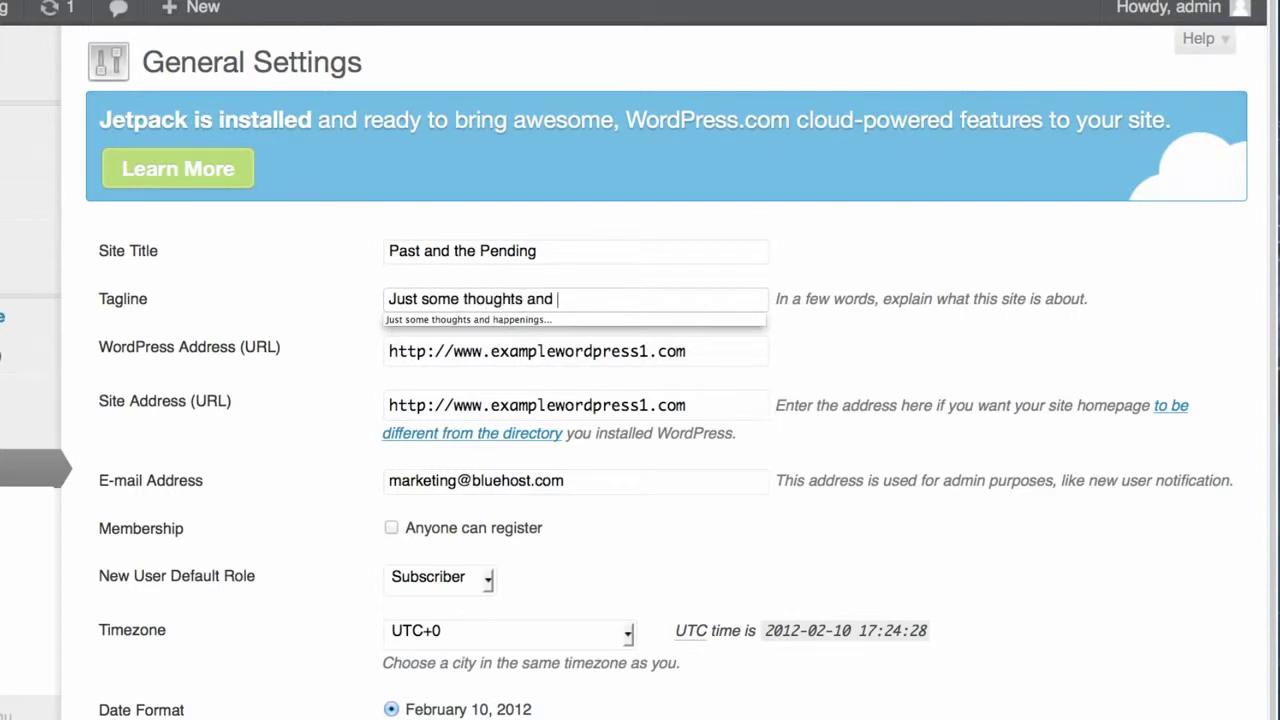
pyautogui.press('Down')
pyautogui.press('Return')
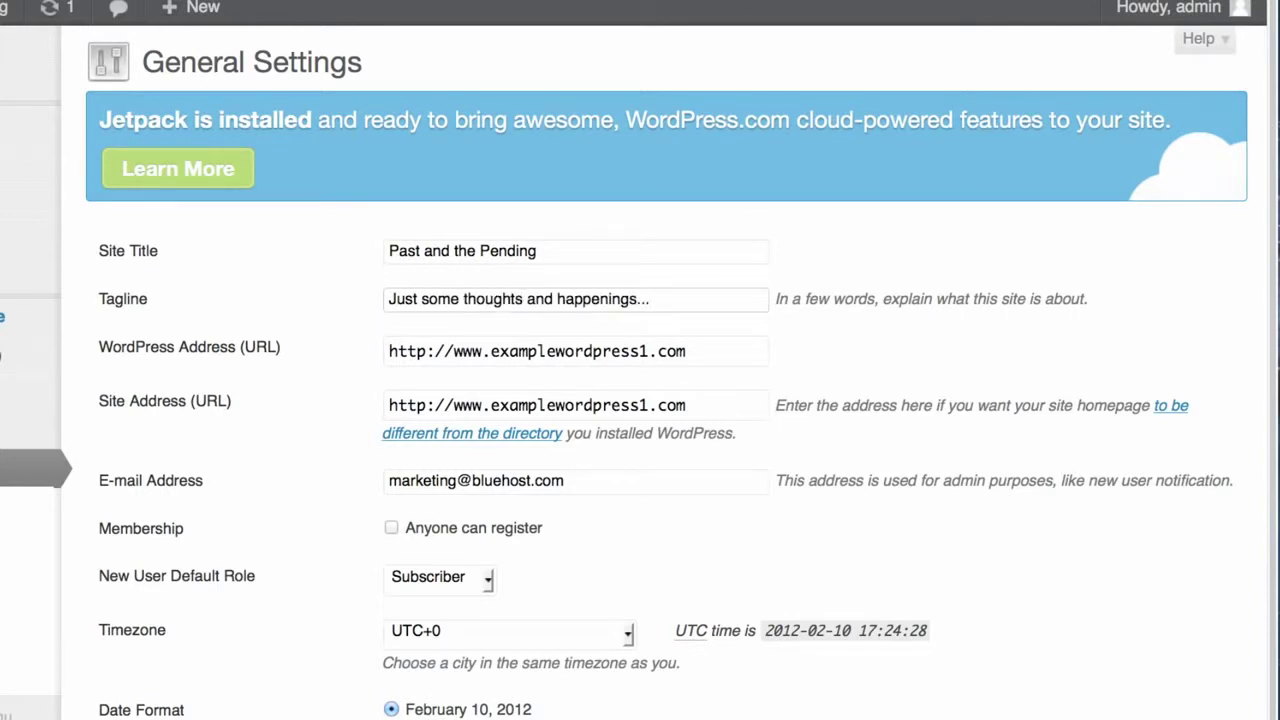
pyautogui.scroll(-5, 272, 425)
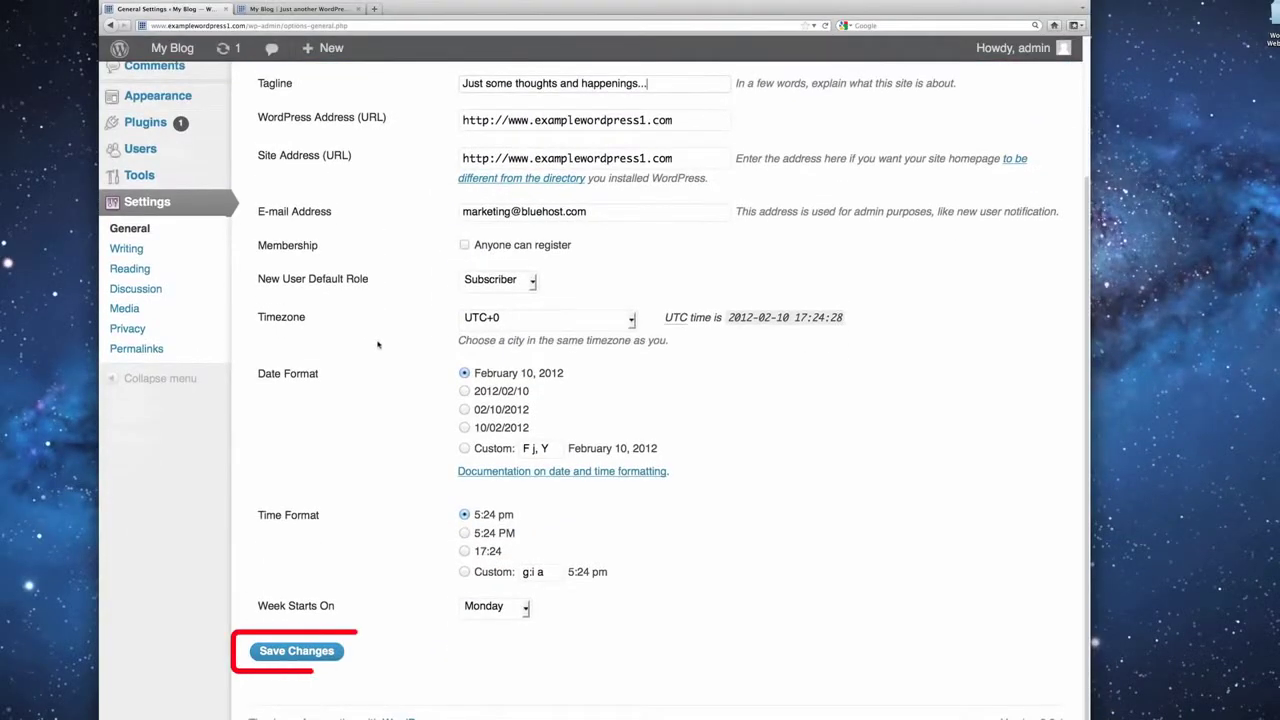
pyautogui.click(313, 659)
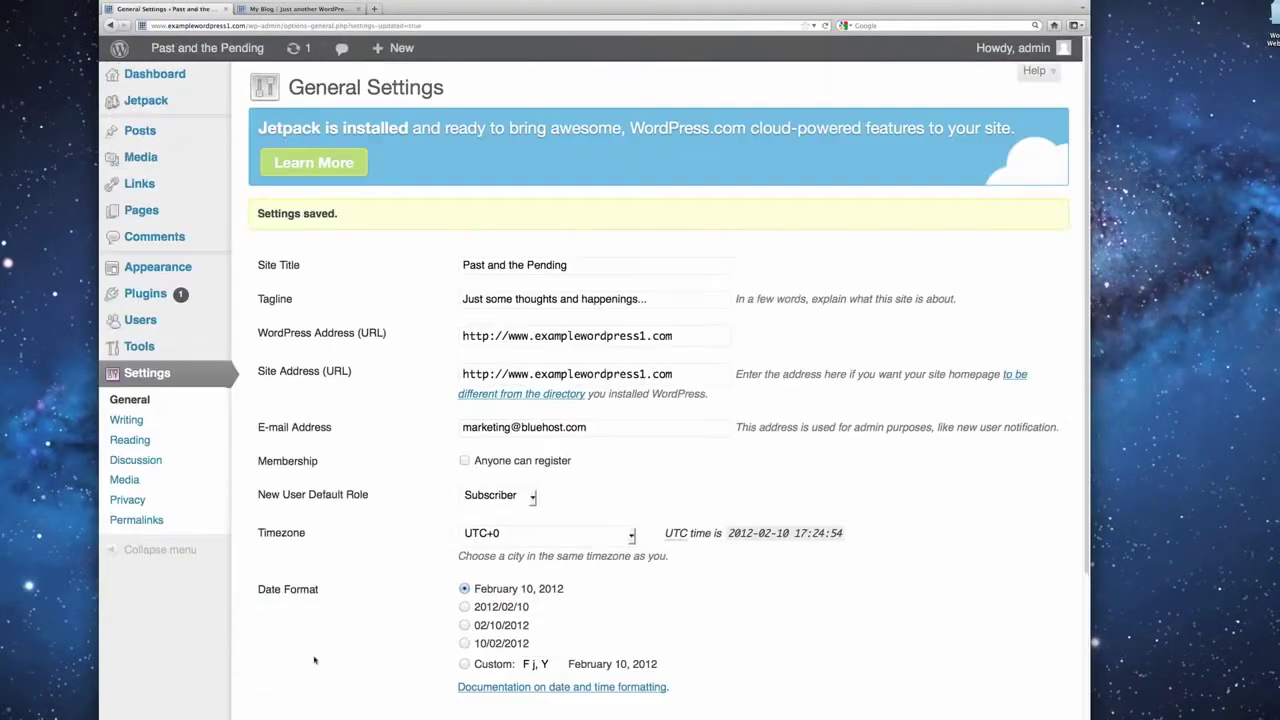
pyautogui.click(300, 9)
pyautogui.click(826, 26)
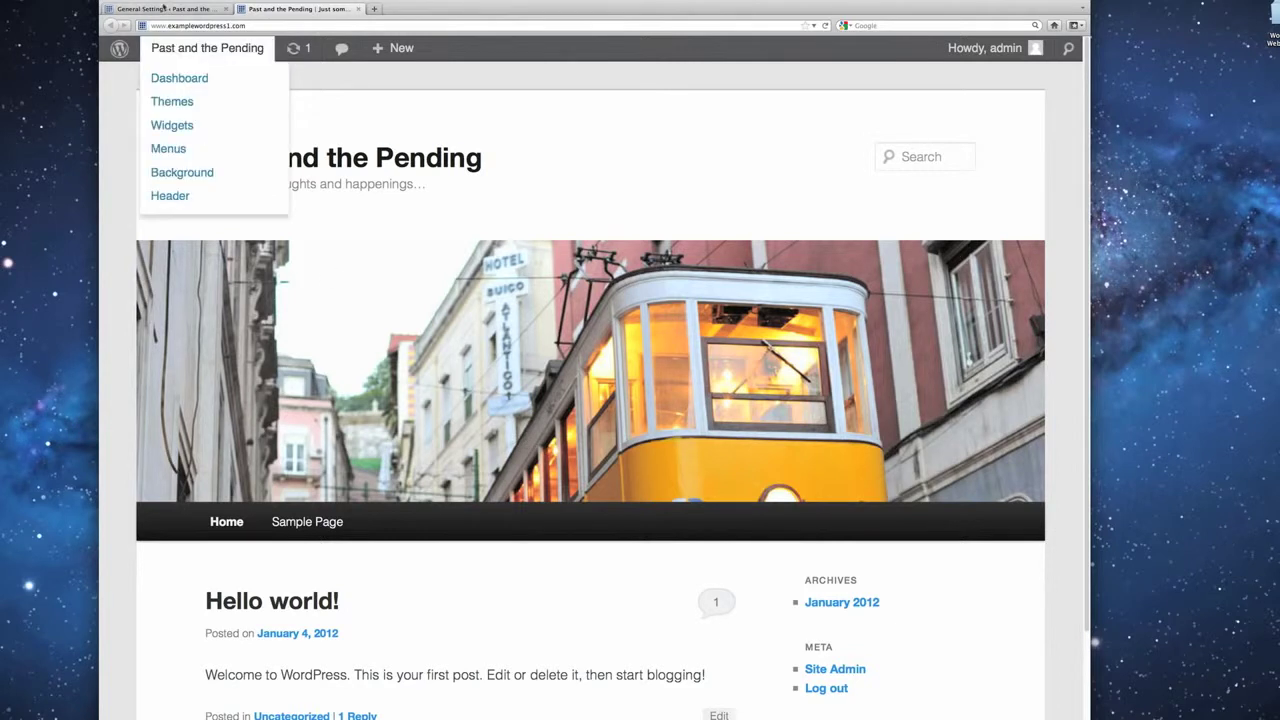
pyautogui.click(137, 9)
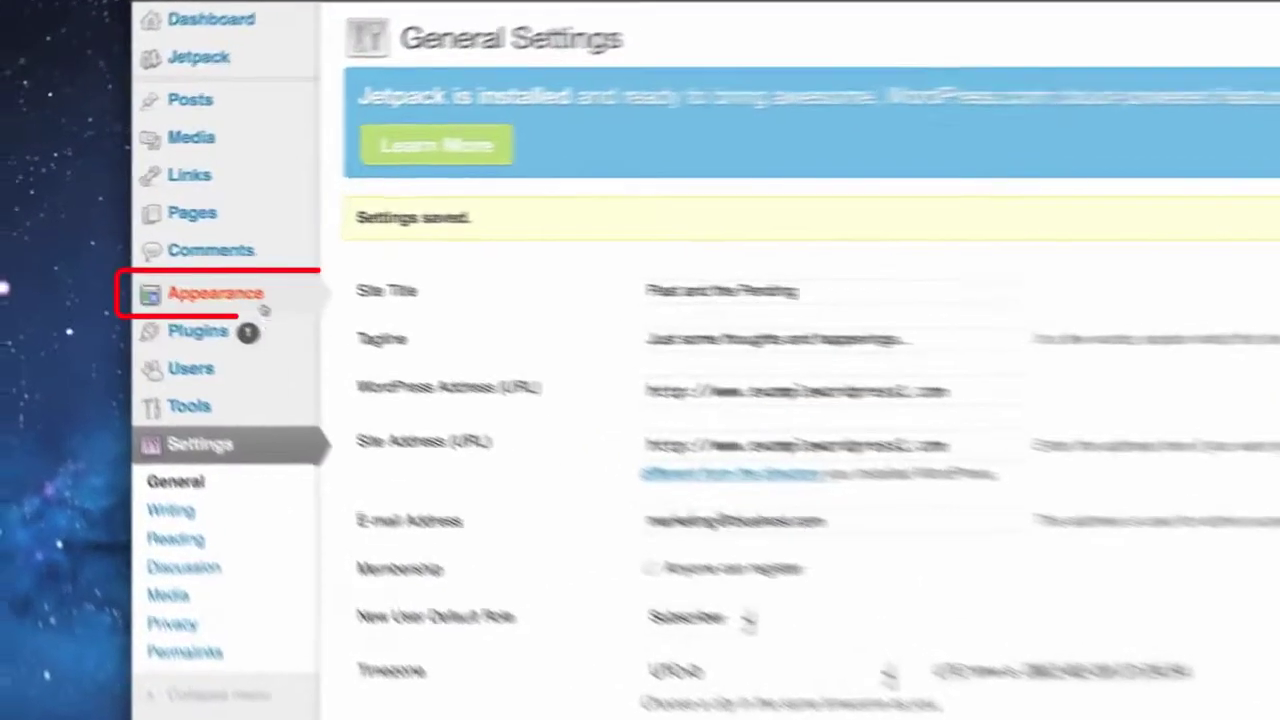
# From Appearance > Header, upload BEACH HORIZON.jpg as a new custom header image.
pyautogui.moveTo(263, 308)
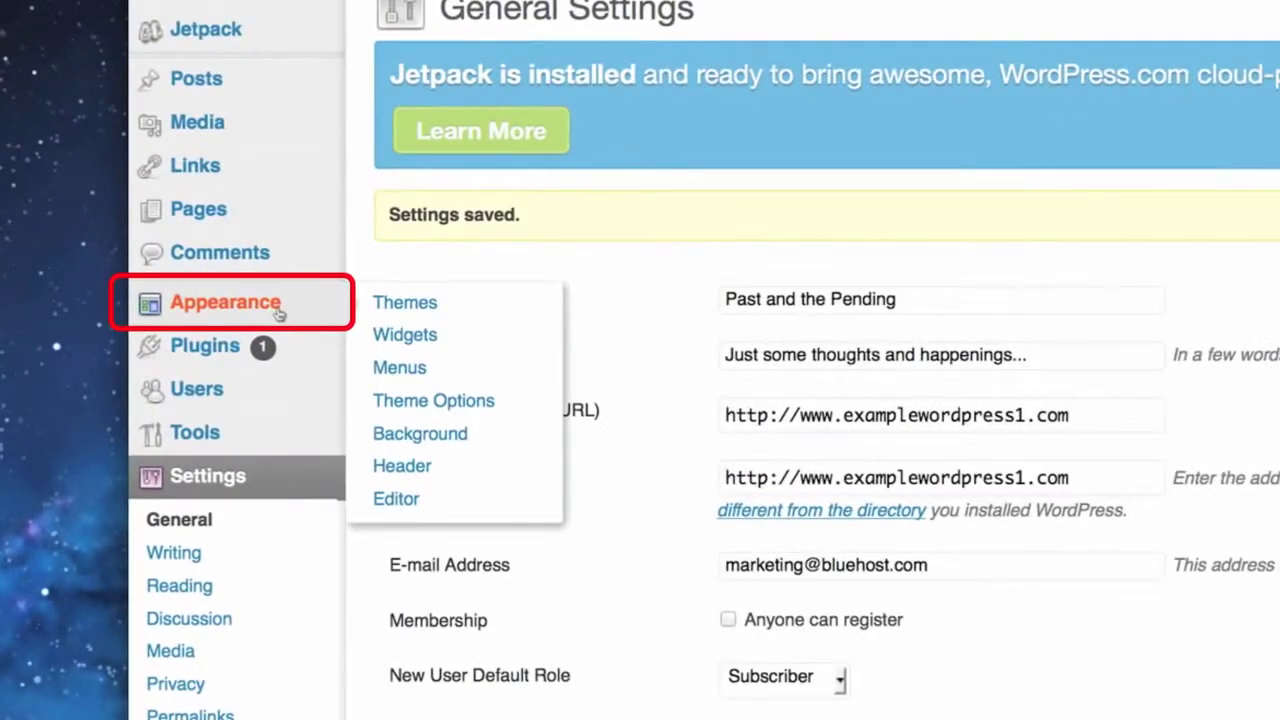
pyautogui.click(279, 314)
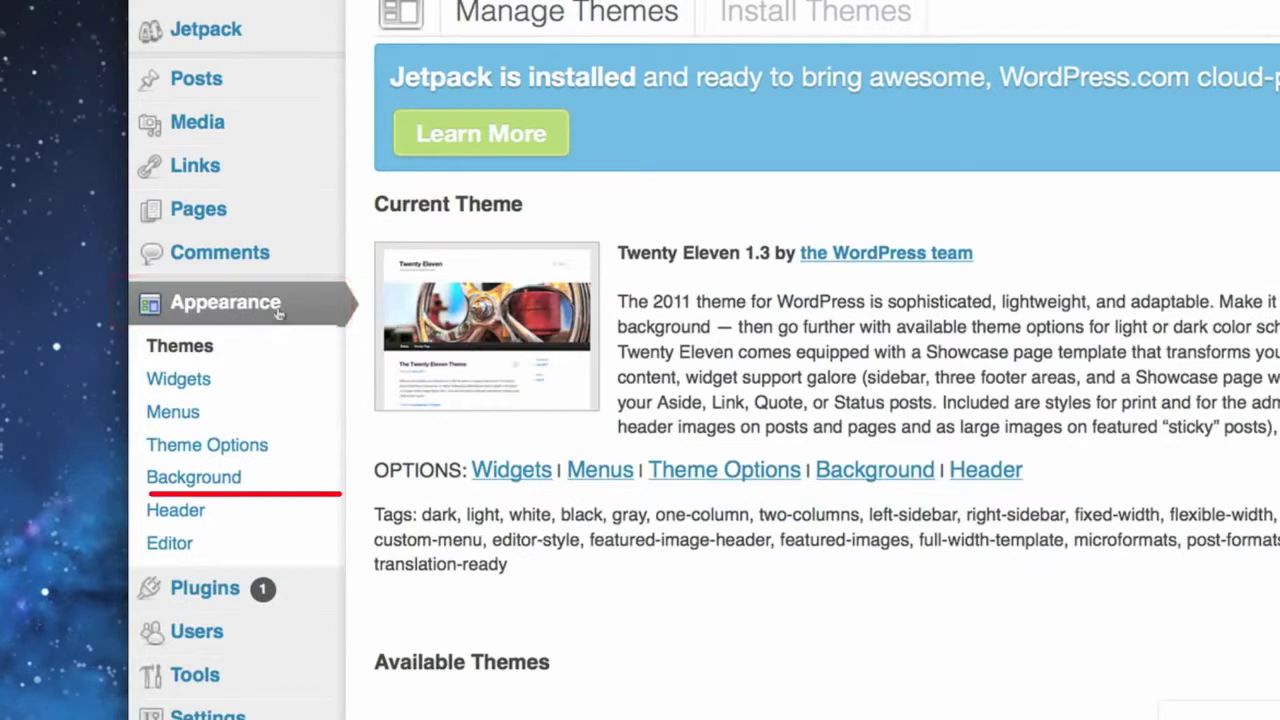
pyautogui.click(178, 511)
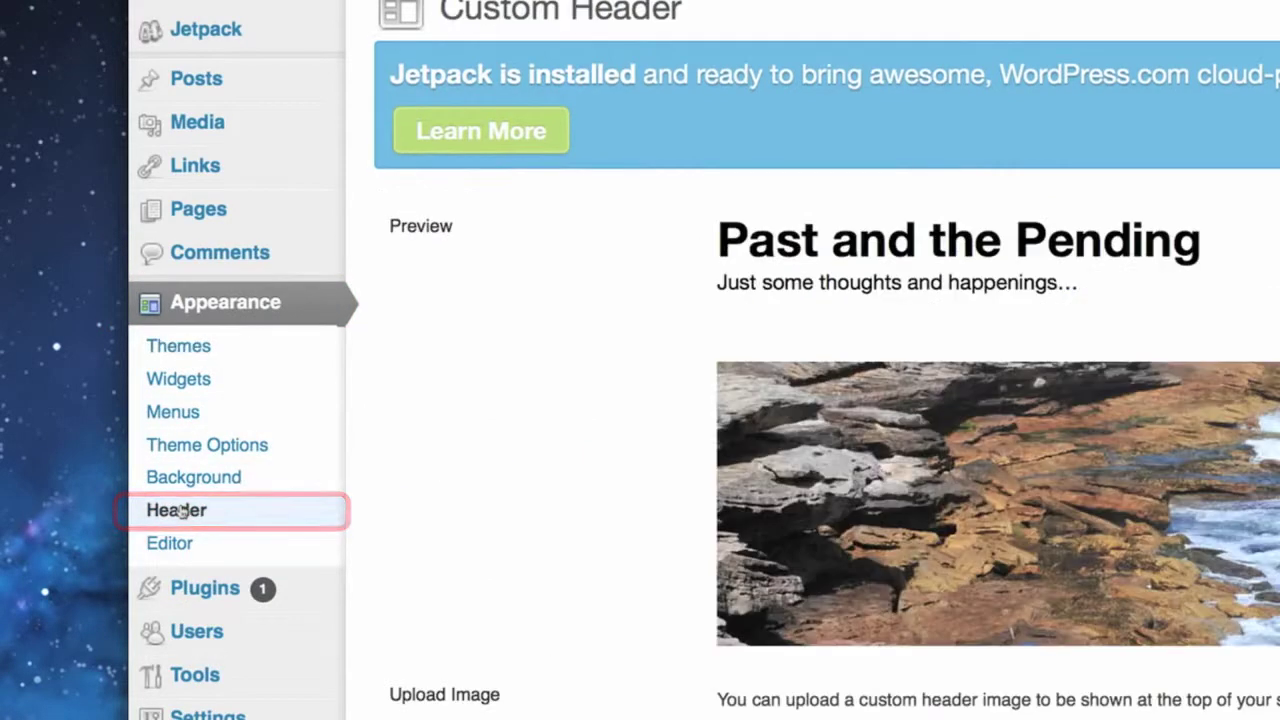
pyautogui.scroll(-5, 407, 370)
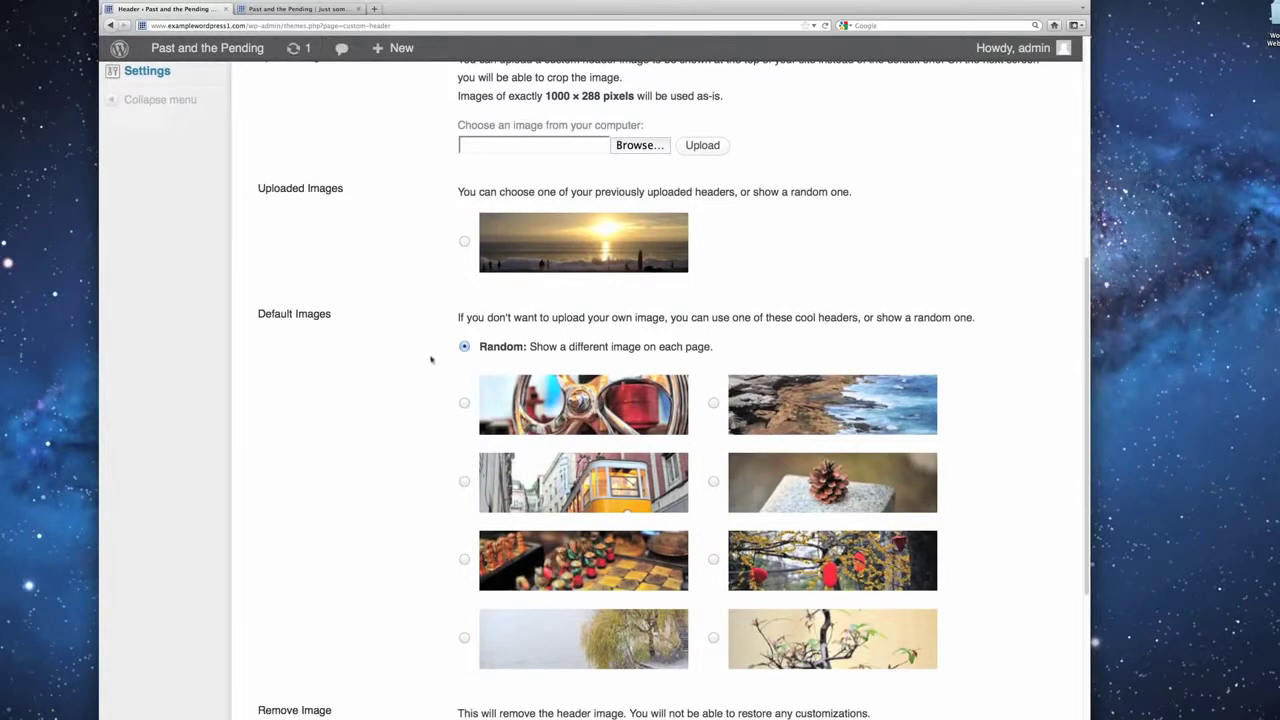
pyautogui.scroll(3, 517, 302)
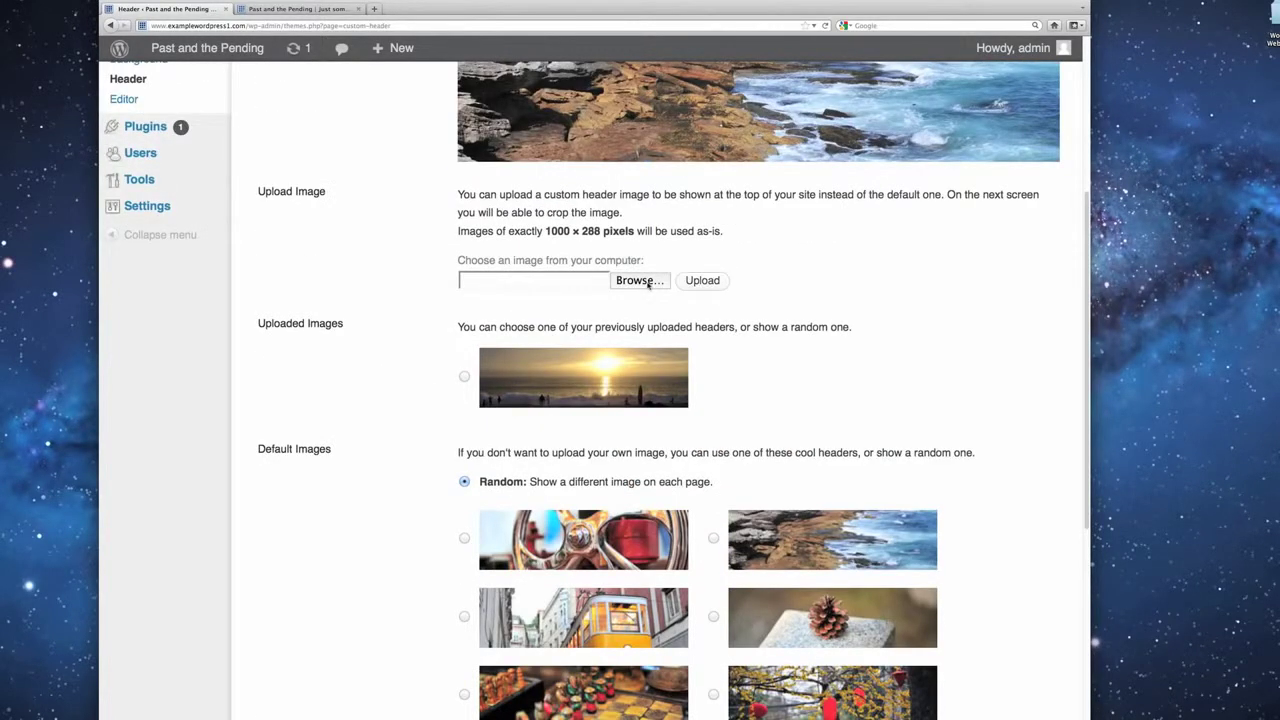
pyautogui.click(637, 280)
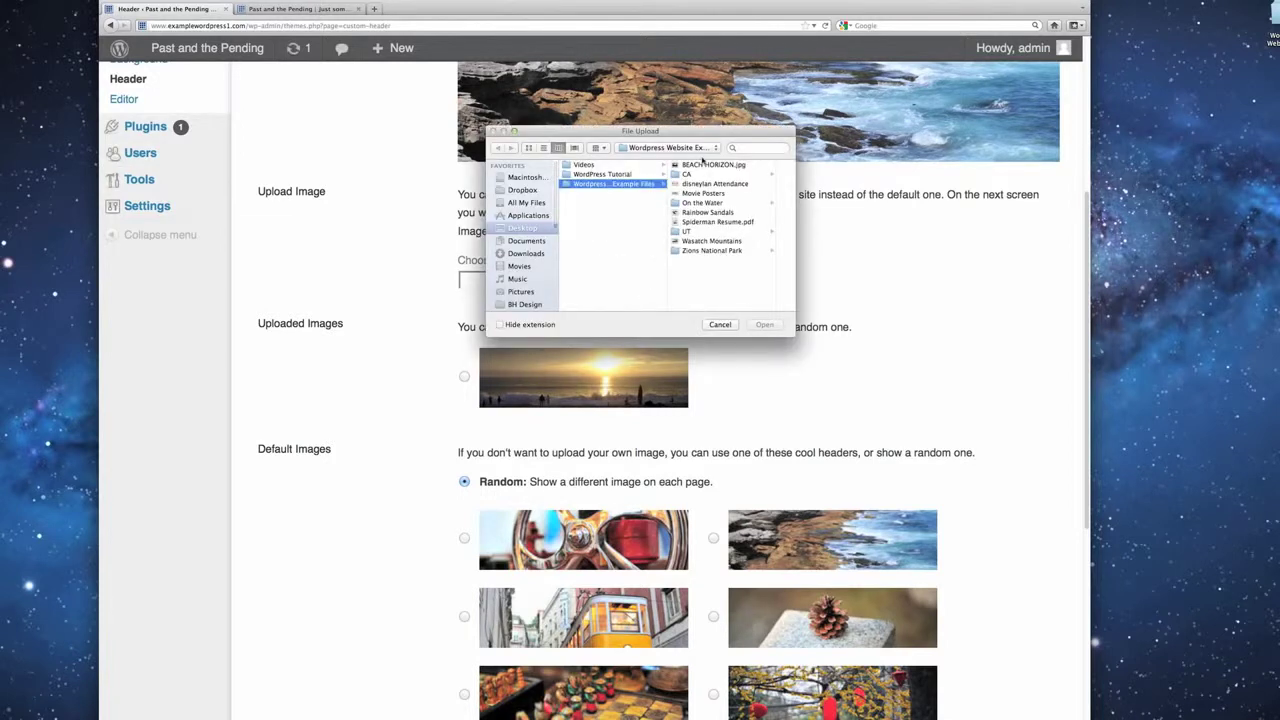
pyautogui.click(697, 165)
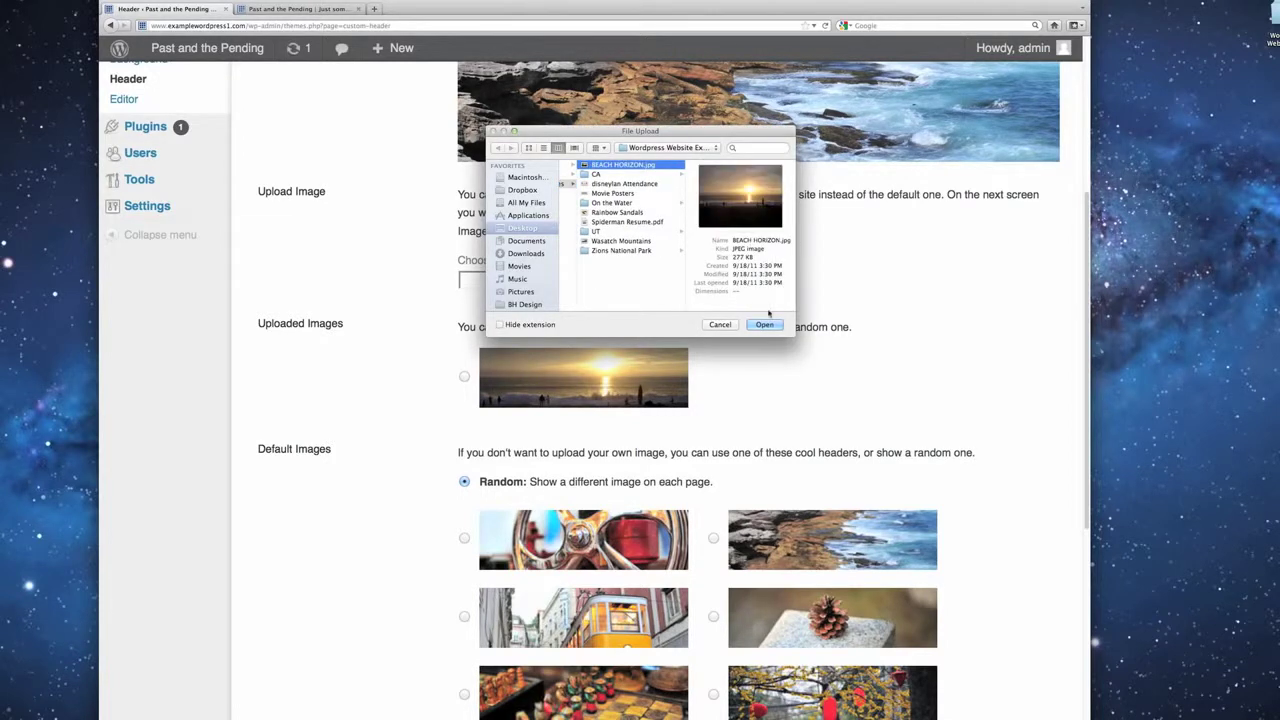
pyautogui.click(765, 325)
pyautogui.click(700, 282)
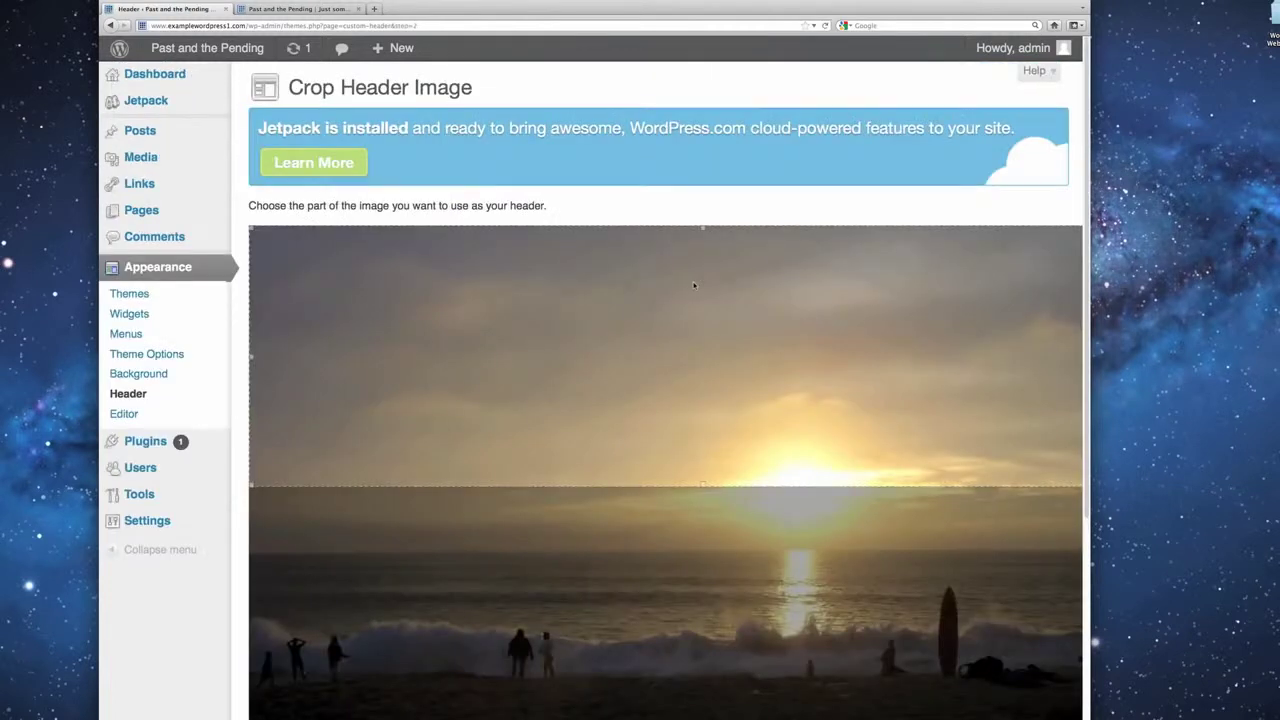
# Move the crop box down over the sun and surf, then crop and publish the header.
pyautogui.scroll(-4, 804, 313)
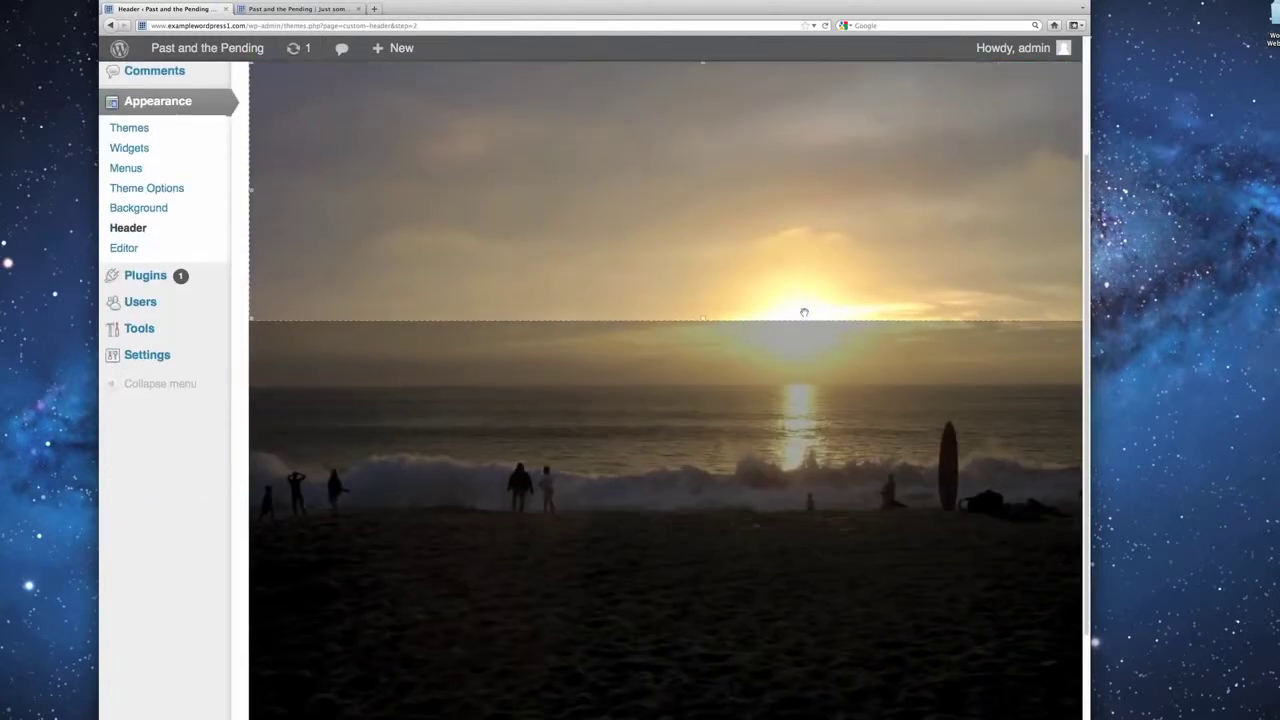
pyautogui.hscroll(2, 804, 313)
pyautogui.hscroll(1, 804, 313)
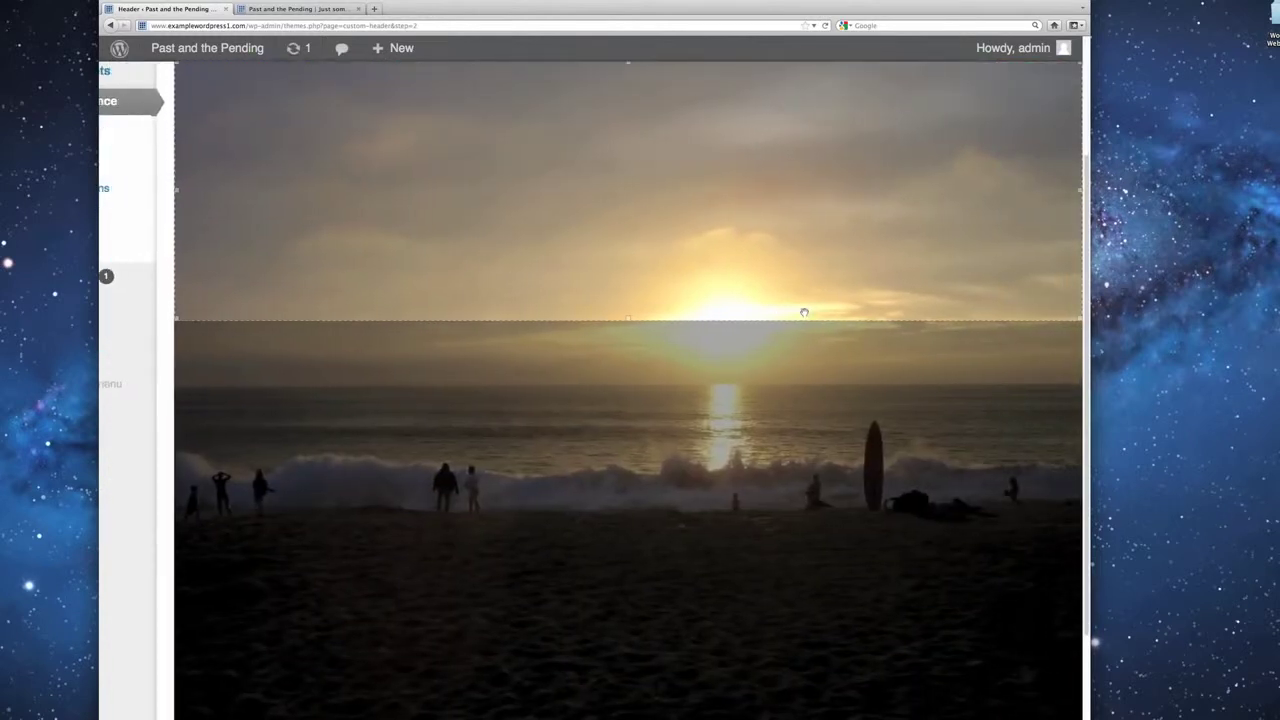
pyautogui.moveTo(731, 280); pyautogui.dragTo(738, 453)
pyautogui.scroll(-3, 176, 578)
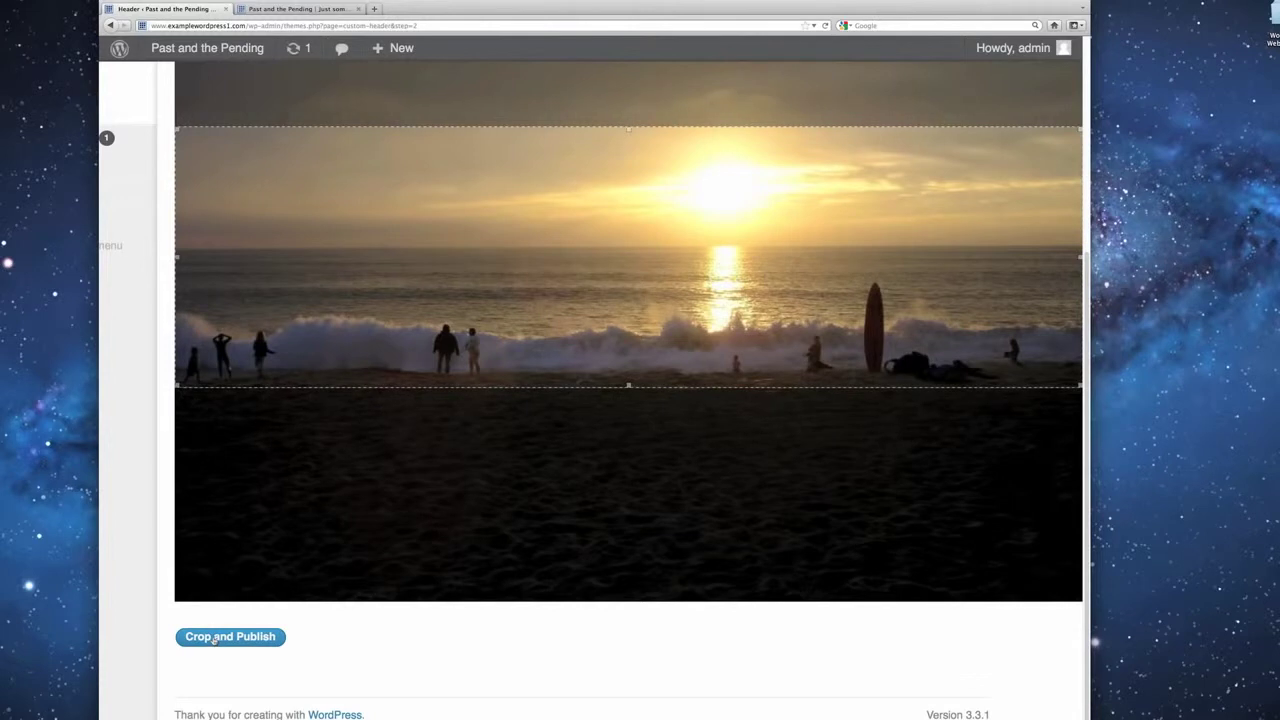
pyautogui.click(213, 638)
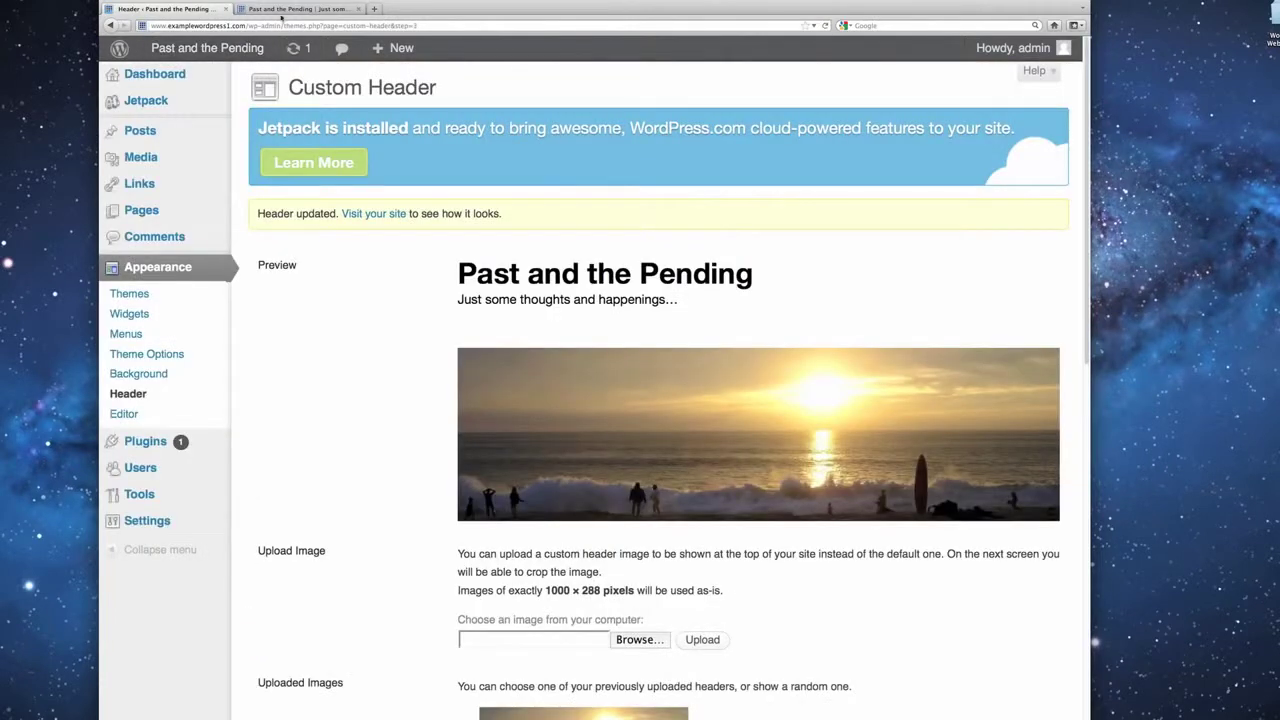
# Save the header settings and reload the blog front page to see the sunset header.
pyautogui.scroll(-10, 384, 416)
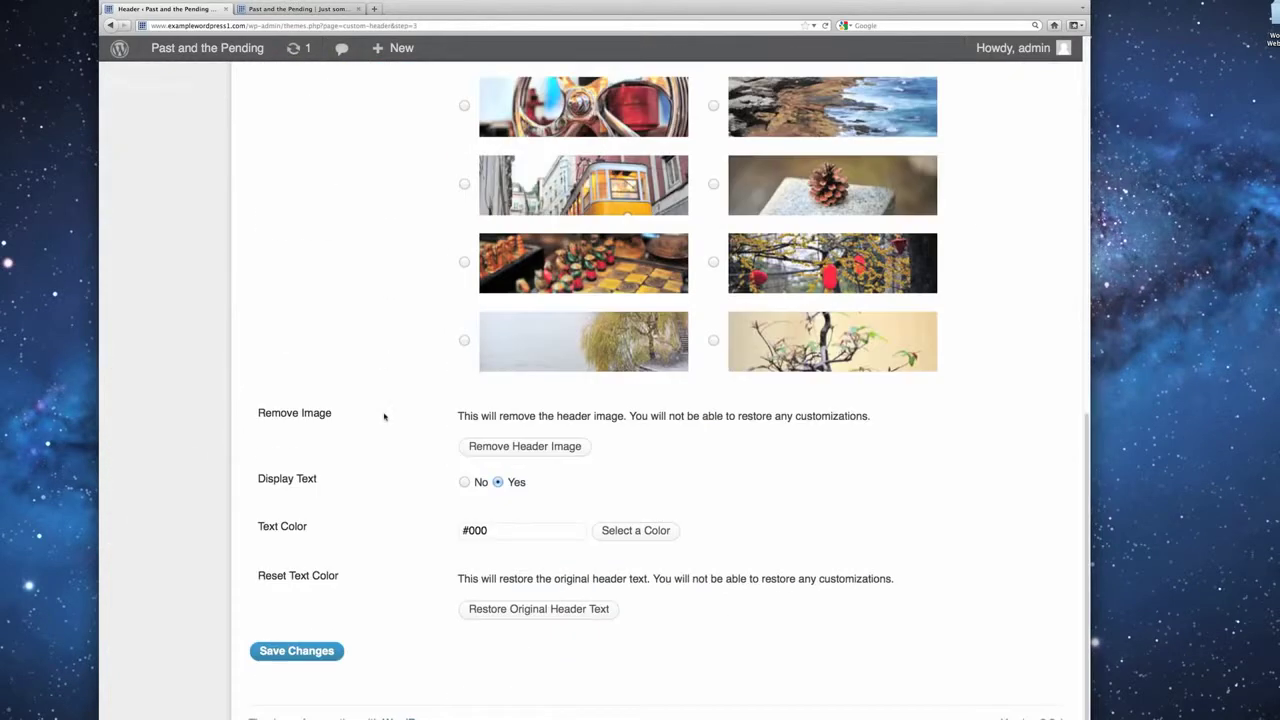
pyautogui.click(297, 650)
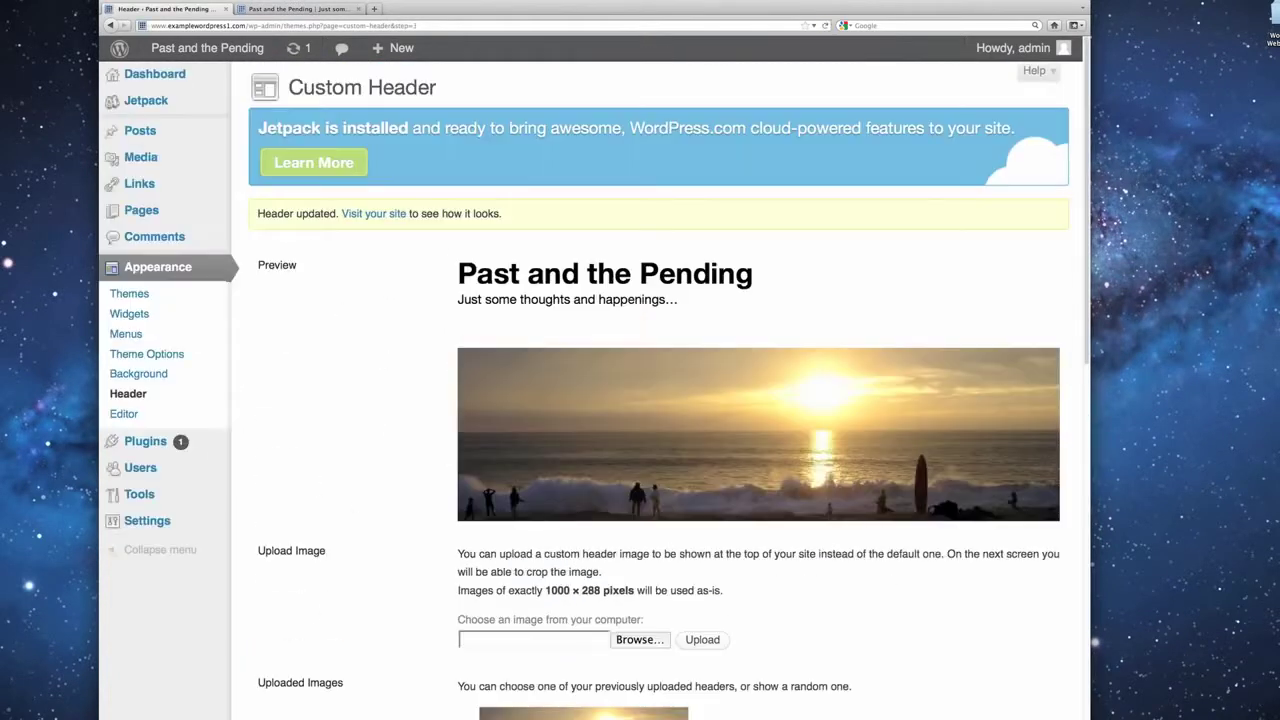
pyautogui.click(320, 9)
pyautogui.click(825, 25)
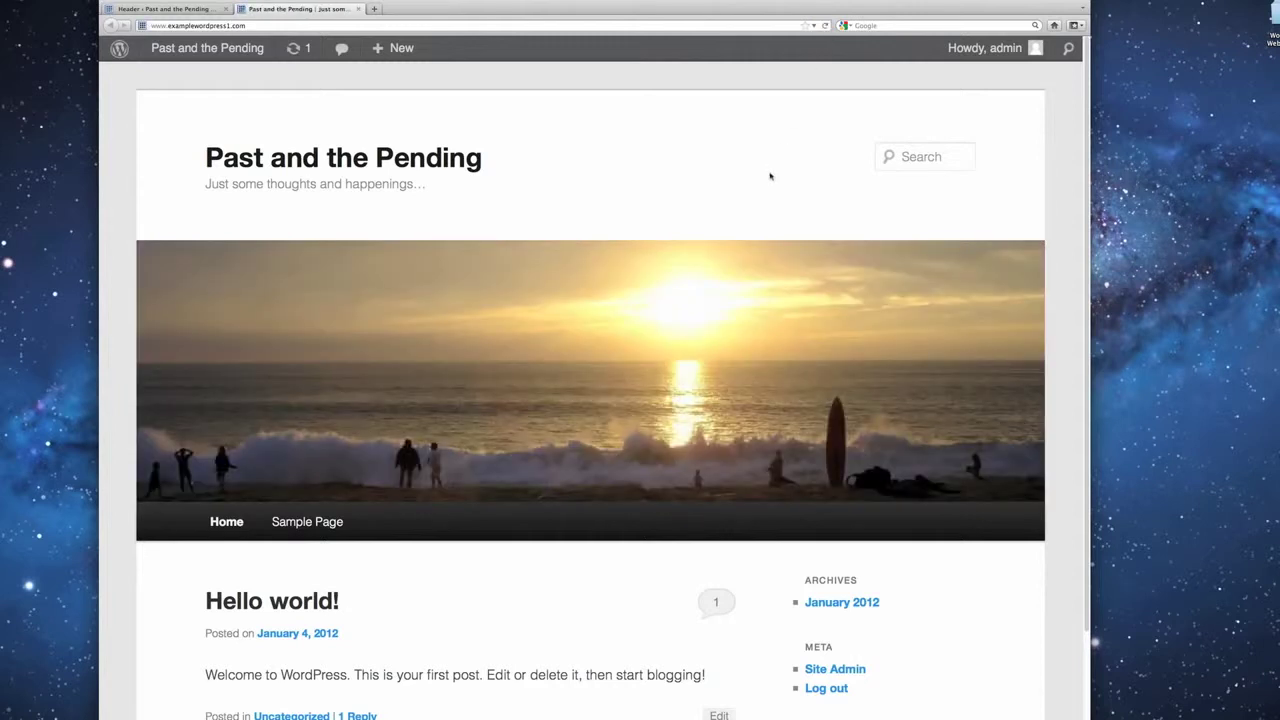